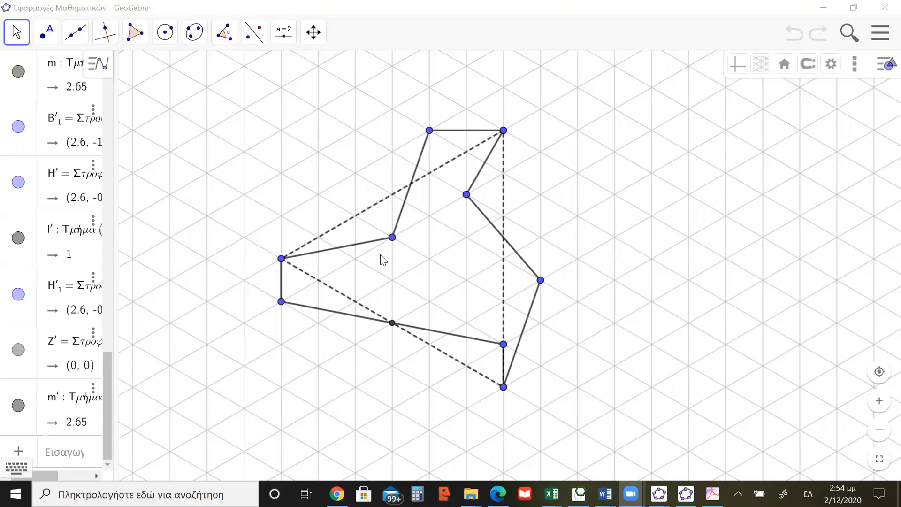
Create a closed polygon through the nine outline vertices A, Δ, E, B, H, H′, Γ, E′ and Δ′, starting from the upper-right vertex
click(134, 35)
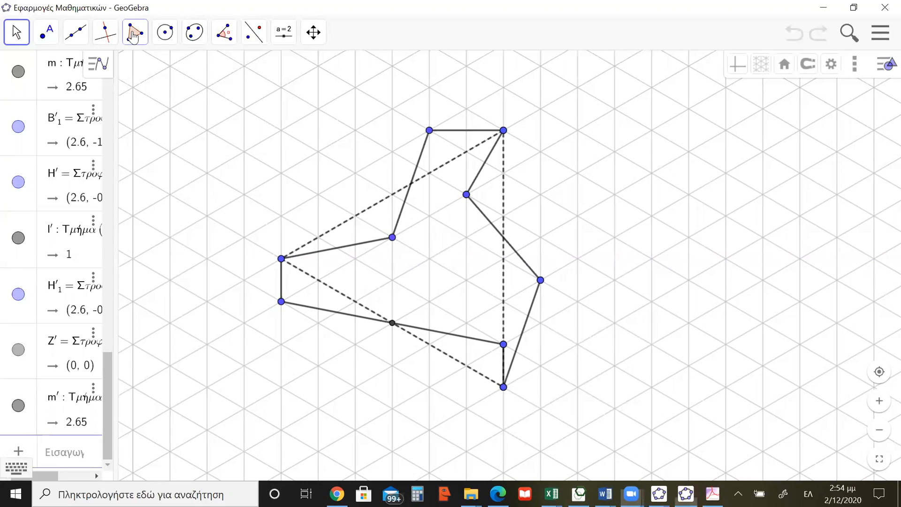
click(150, 73)
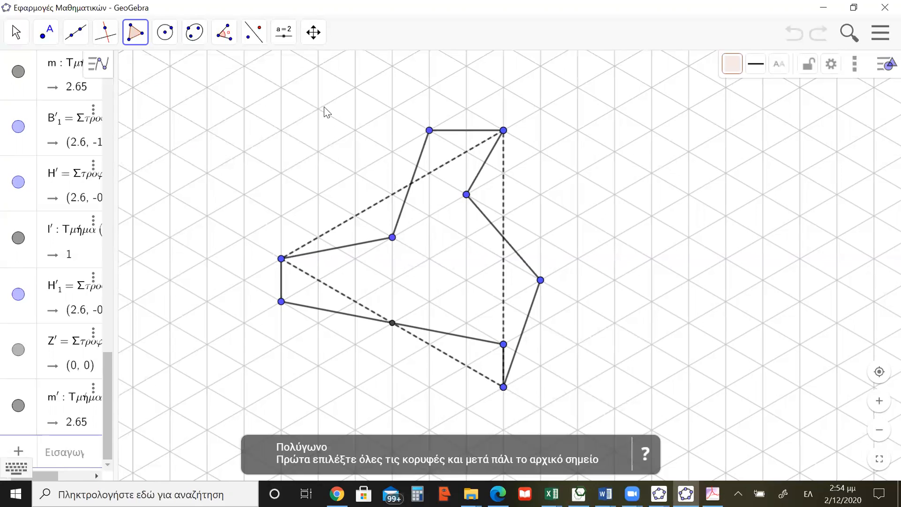
click(503, 131)
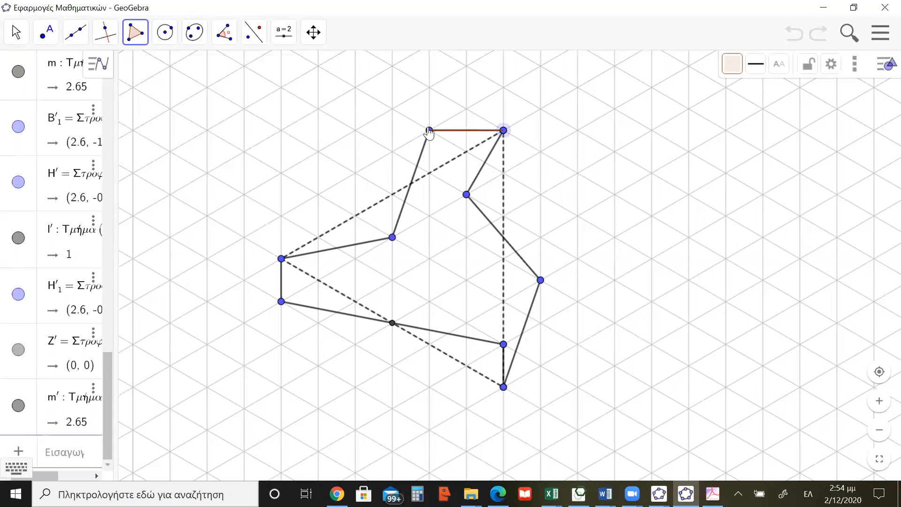
click(429, 131)
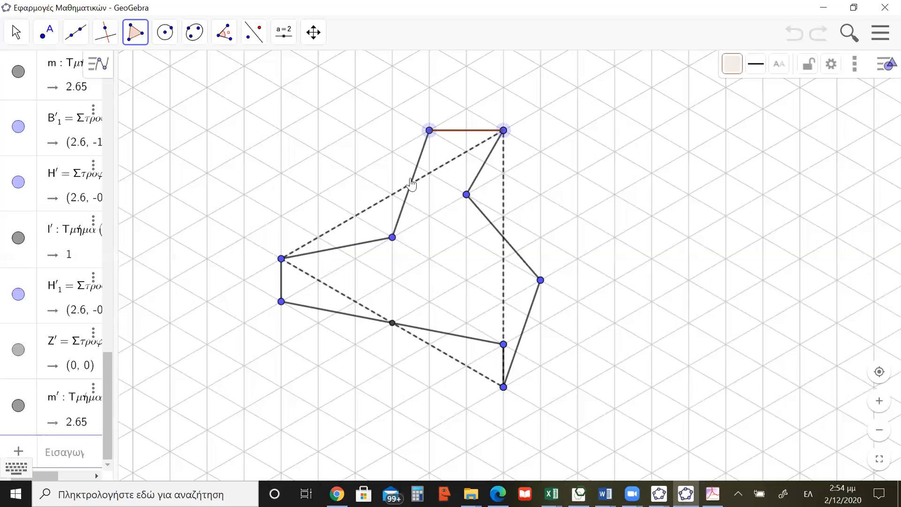
click(392, 238)
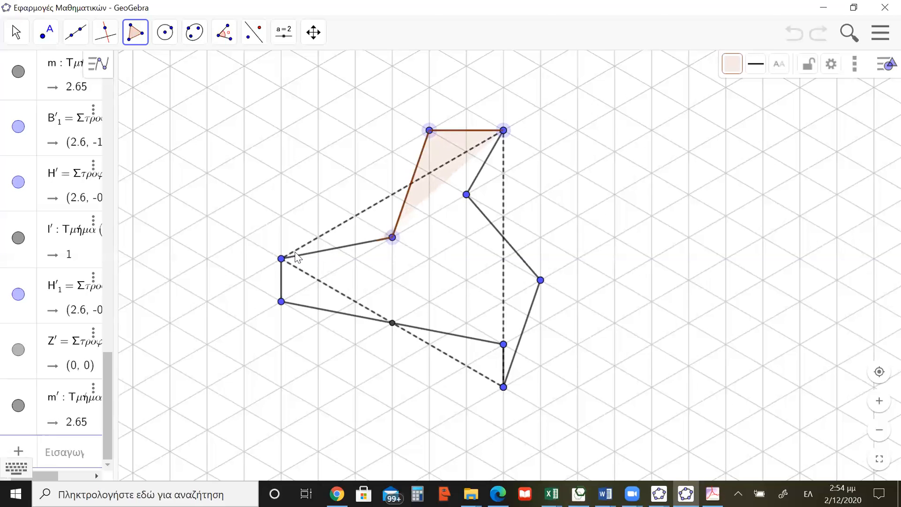
click(281, 259)
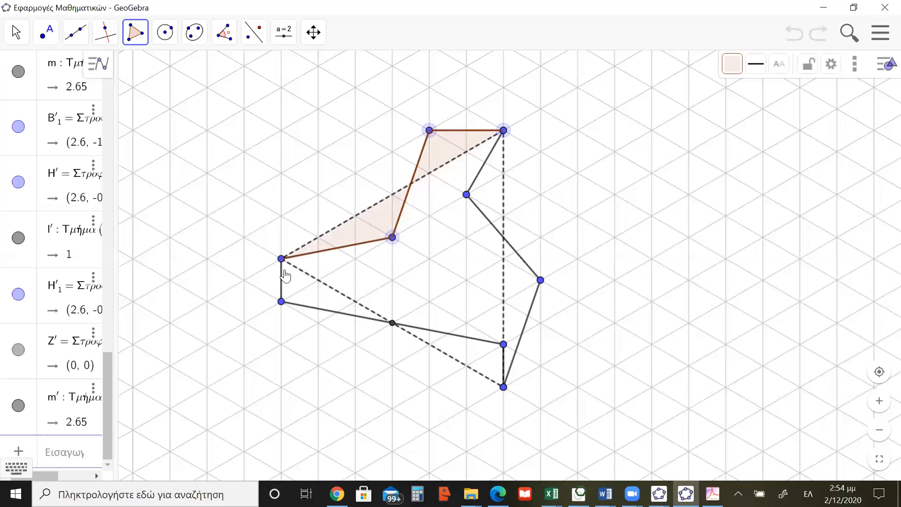
click(282, 302)
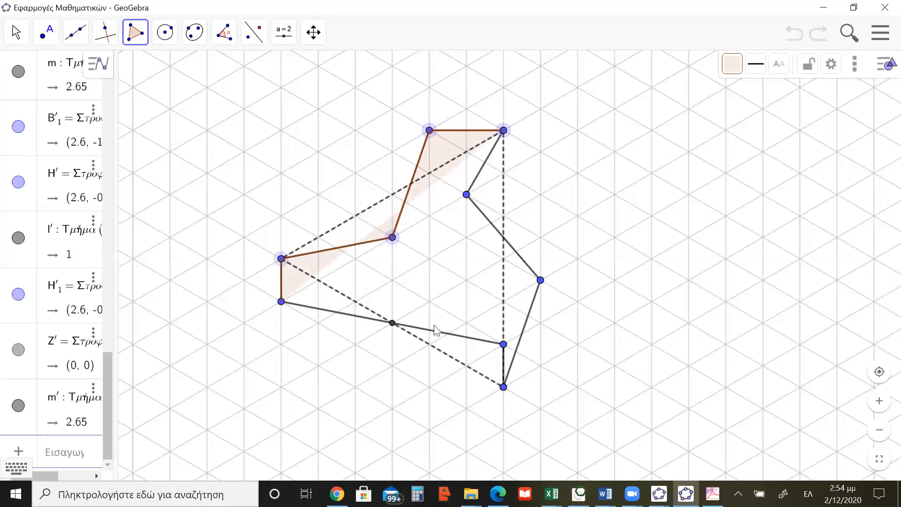
click(503, 345)
click(503, 386)
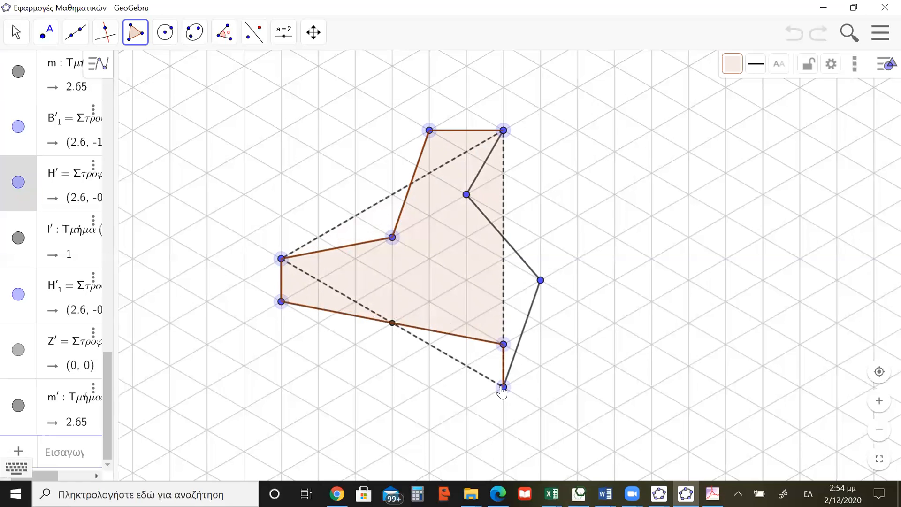
click(540, 280)
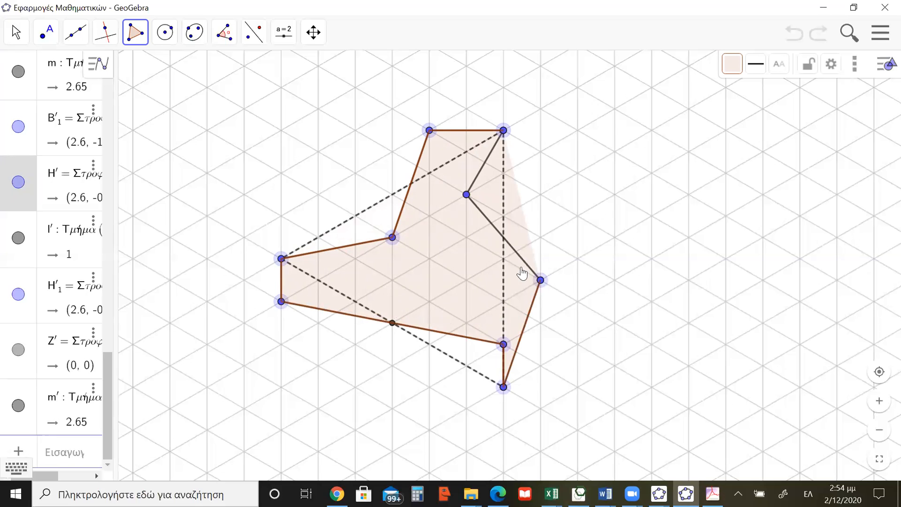
click(466, 194)
click(503, 131)
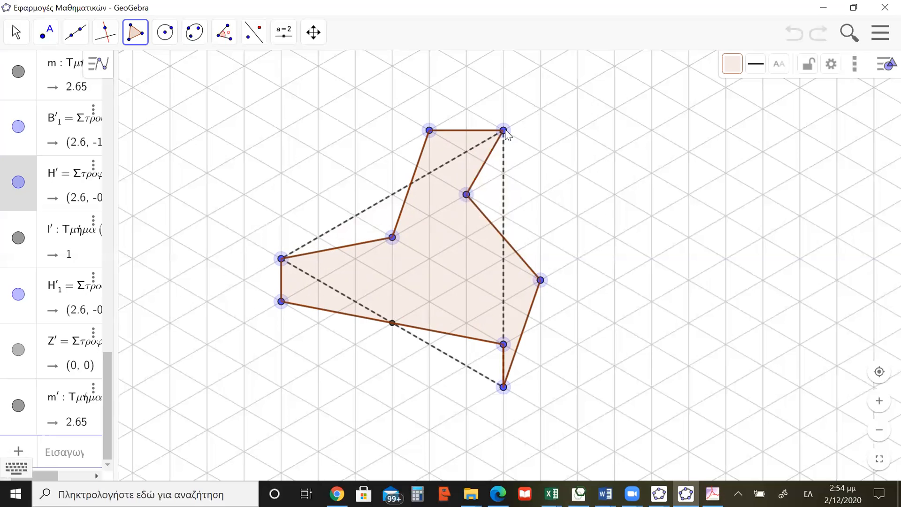
click(503, 131)
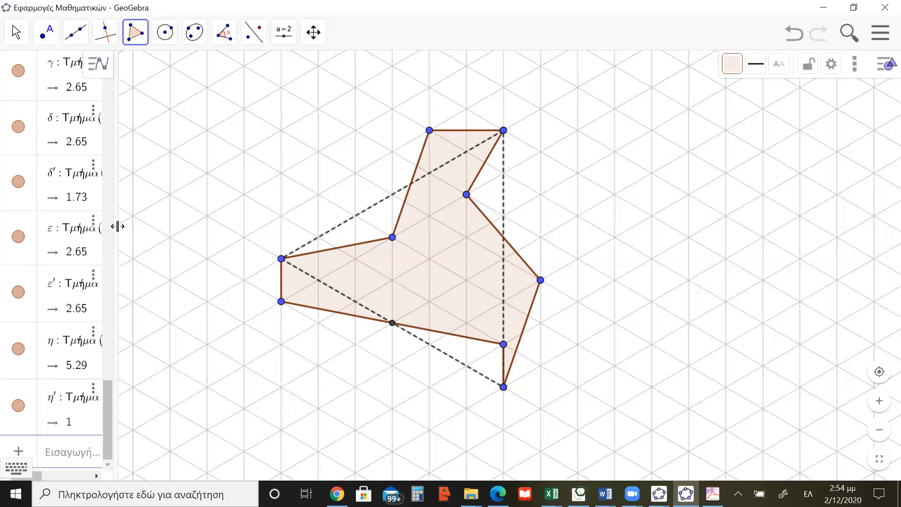
Widen the algebra view and sort its objects by object type (Τύπος Αντικειμένου)
drag(116, 226, 163, 187)
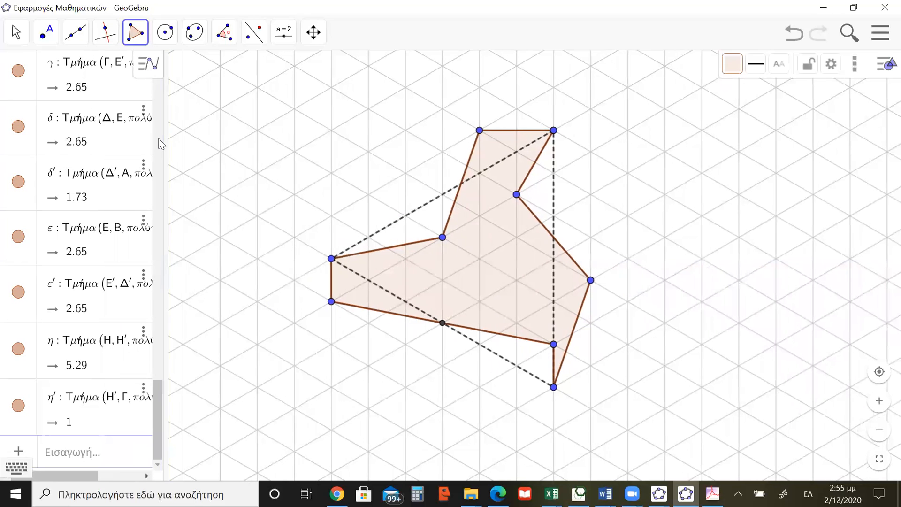
click(155, 69)
click(15, 65)
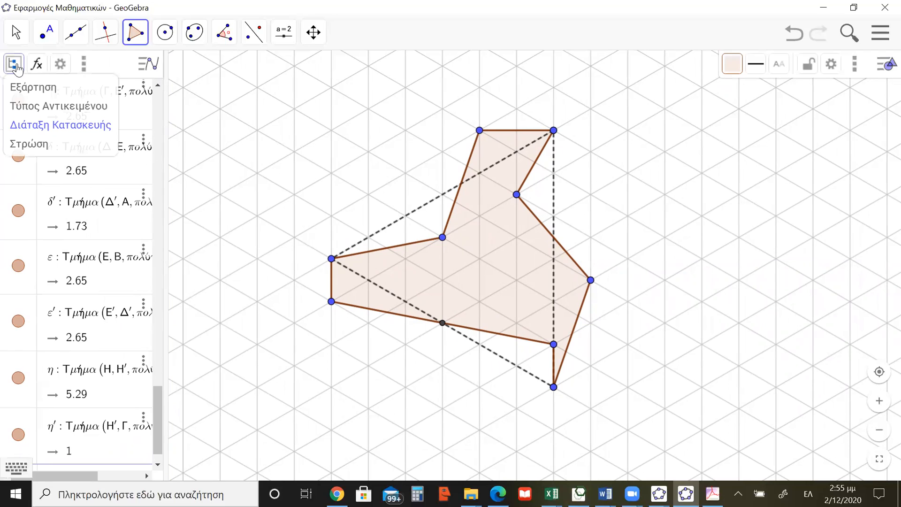
click(55, 107)
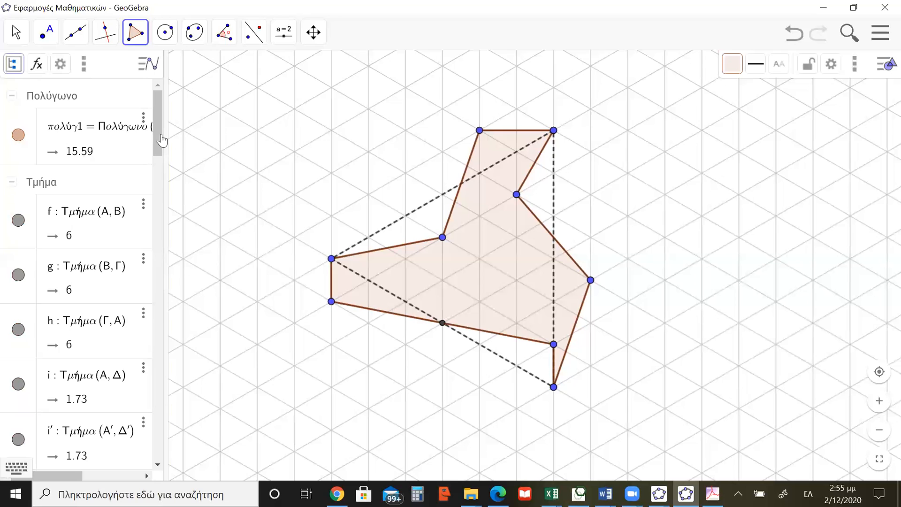
scroll(162, 138, down, 10)
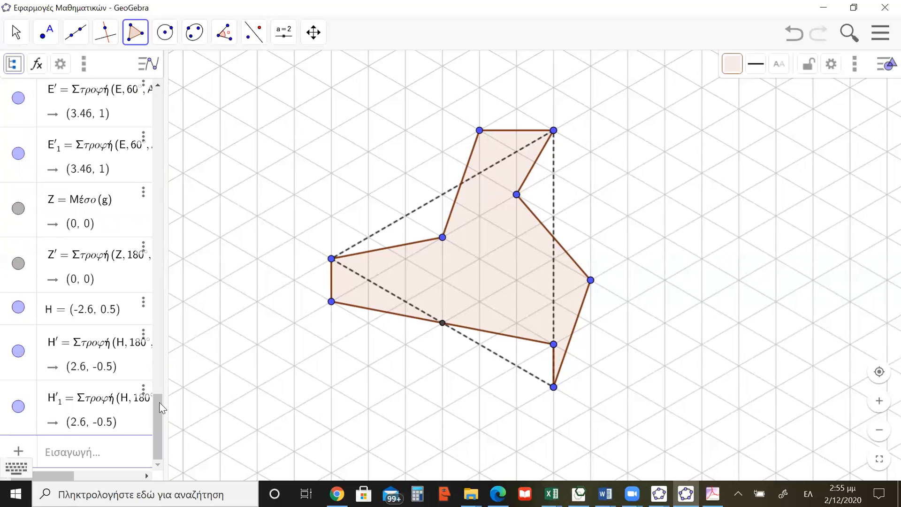
drag(157, 411, 162, 80)
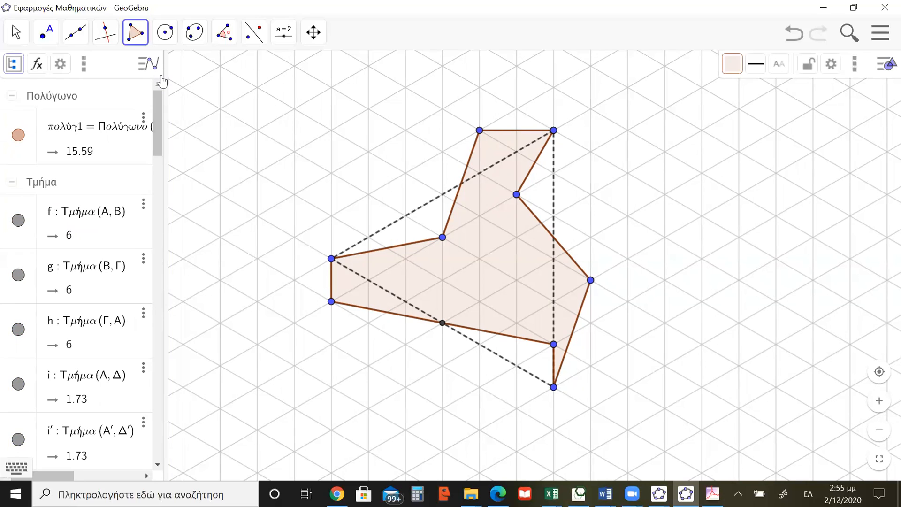
Hide the original black segments i (A, Δ) and i′ (A′, Δ′), keeping the dashed triangle side f visible
click(19, 220)
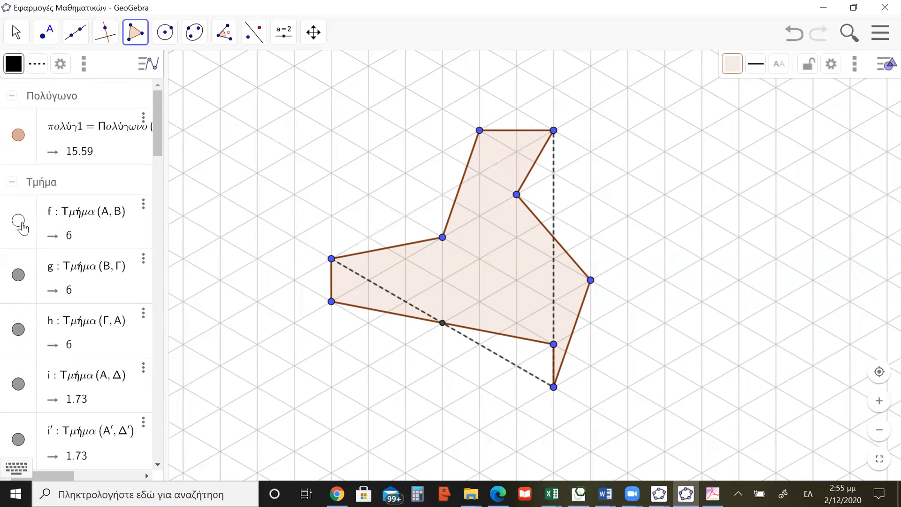
click(20, 224)
click(18, 386)
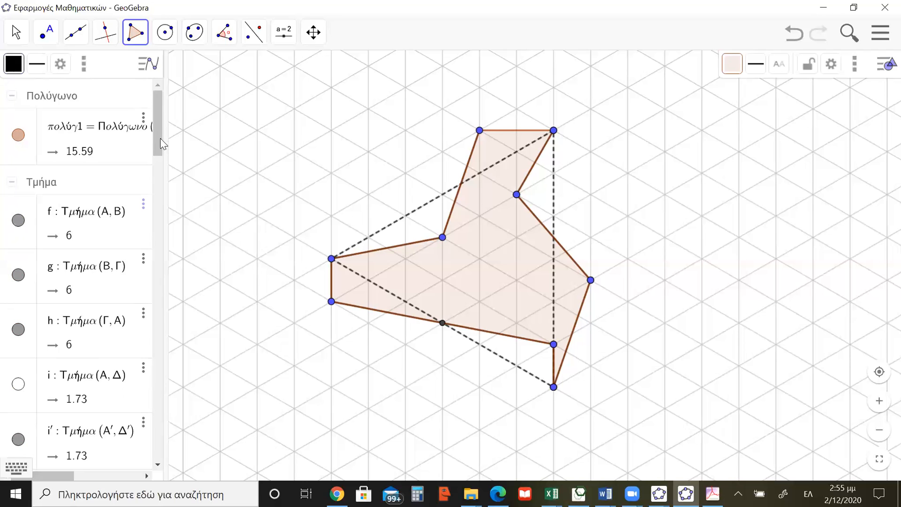
scroll(159, 168, down, 1)
scroll(159, 172, down, 5)
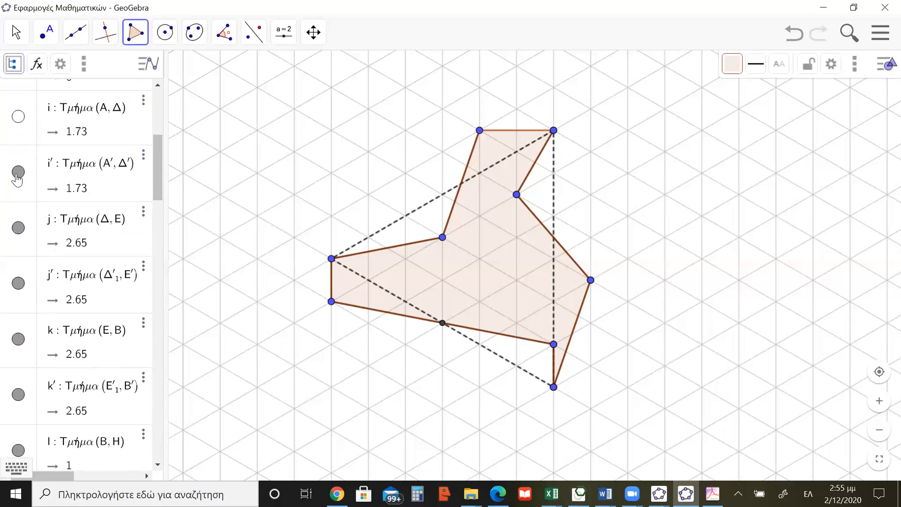
click(18, 172)
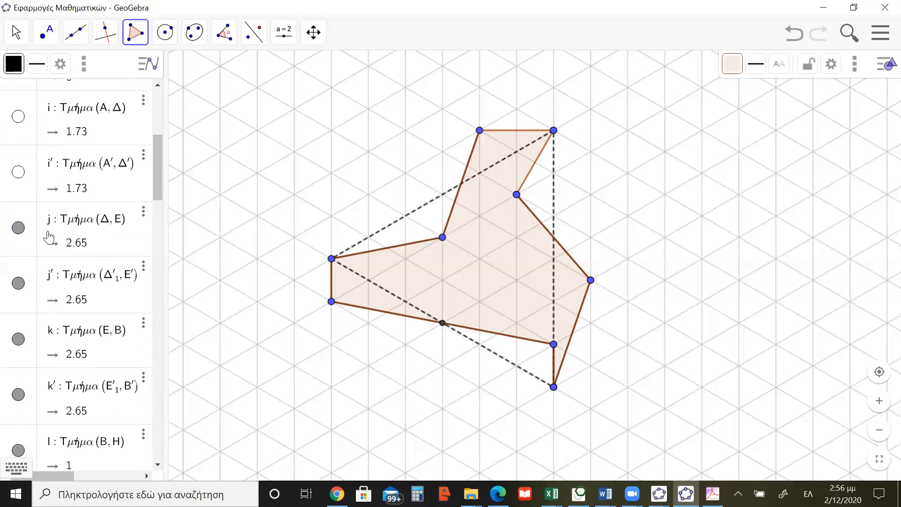
Hide the original black segments j, j′, k, k′ and l along the outline
click(19, 227)
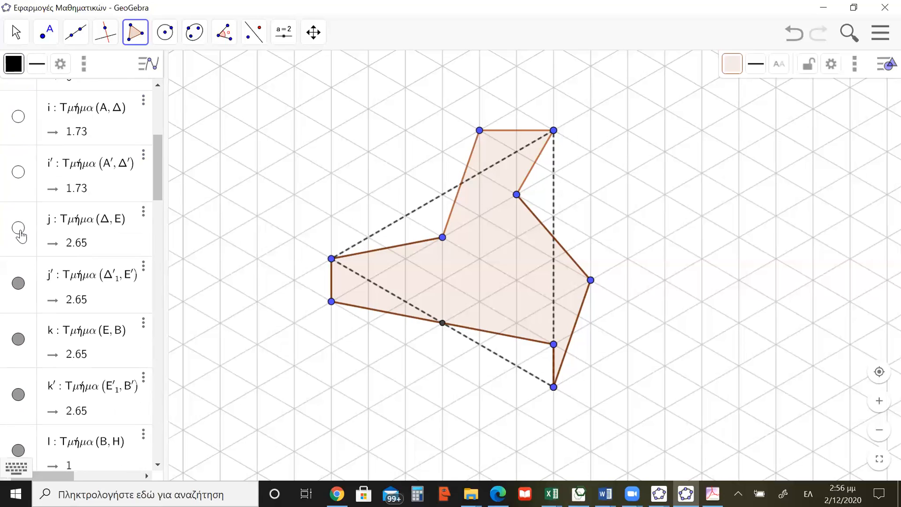
click(18, 284)
click(18, 339)
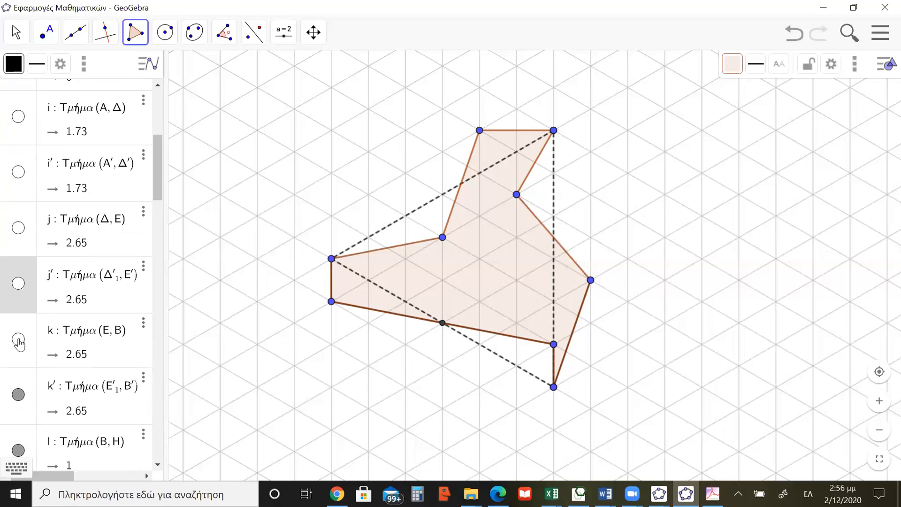
click(19, 392)
click(19, 450)
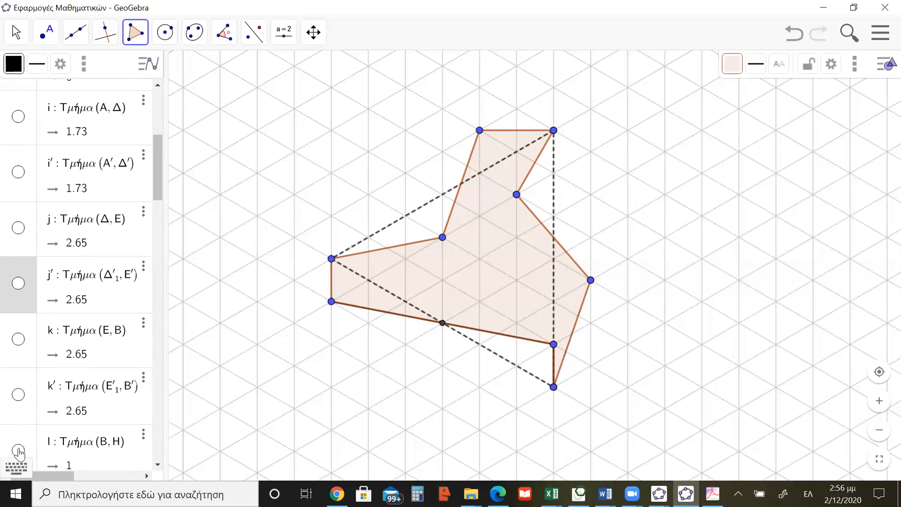
Hide the remaining original black segments l′, m and m′
click(159, 380)
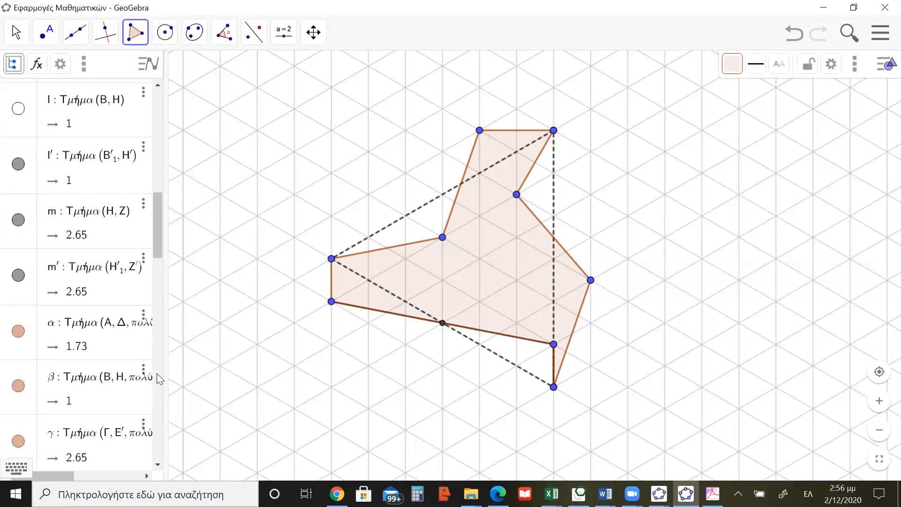
click(18, 164)
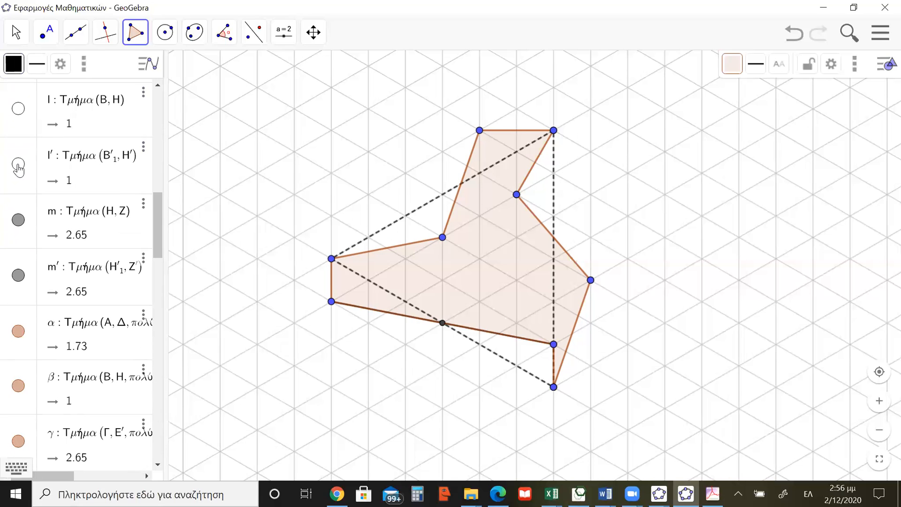
click(19, 221)
click(19, 277)
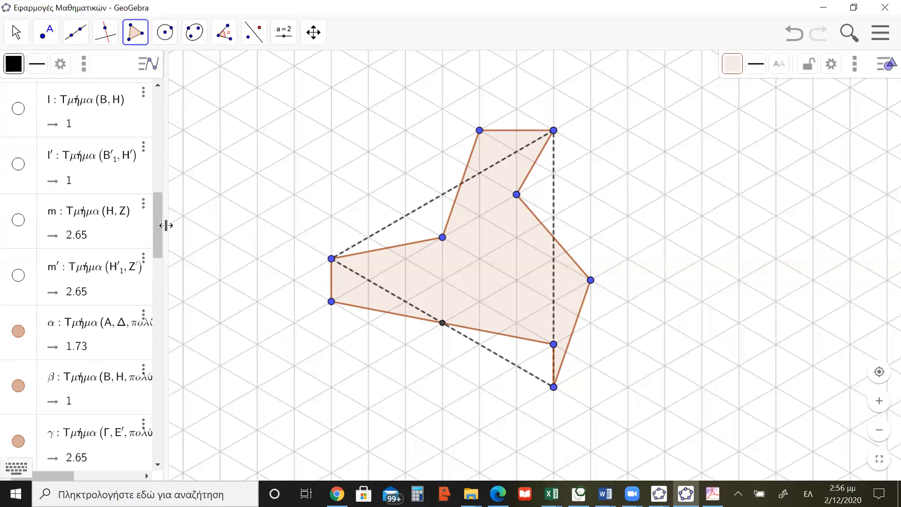
mouse_move(159, 225)
mouse_down()
mouse_move(159, 260)
mouse_move(160, 229)
mouse_up()
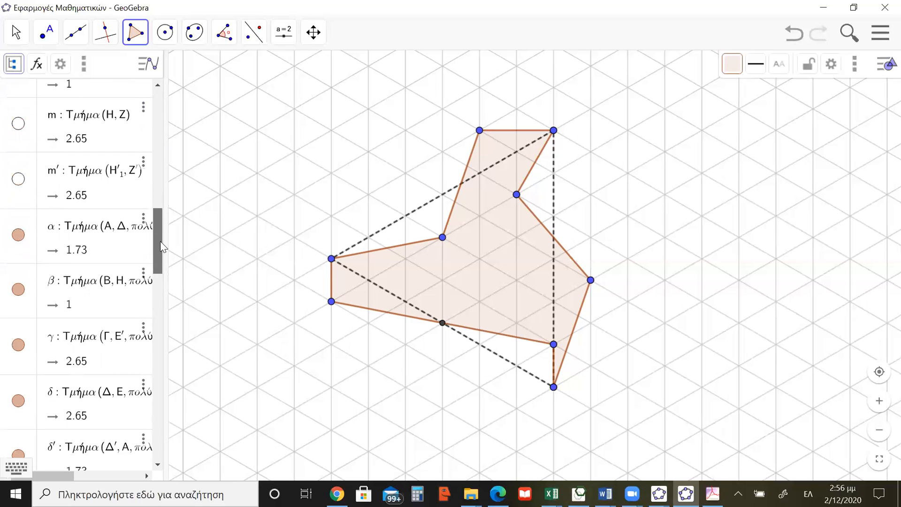
click(17, 180)
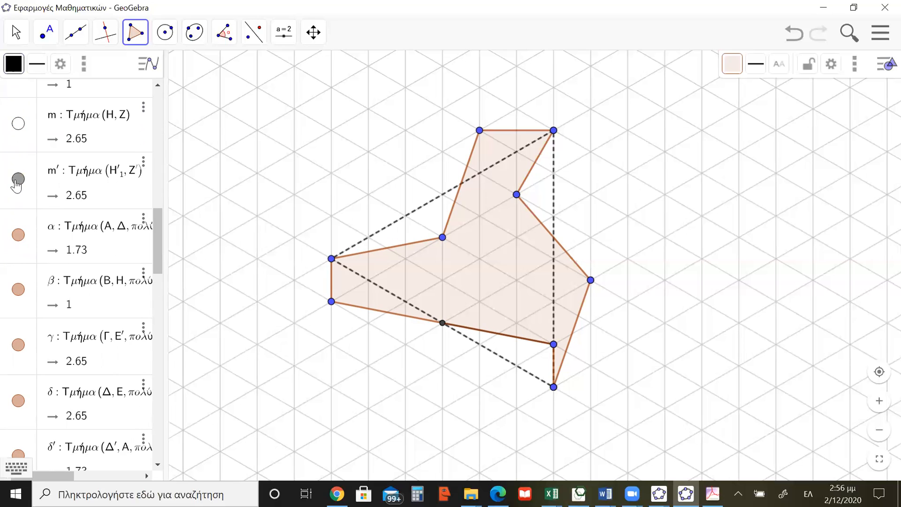
click(17, 180)
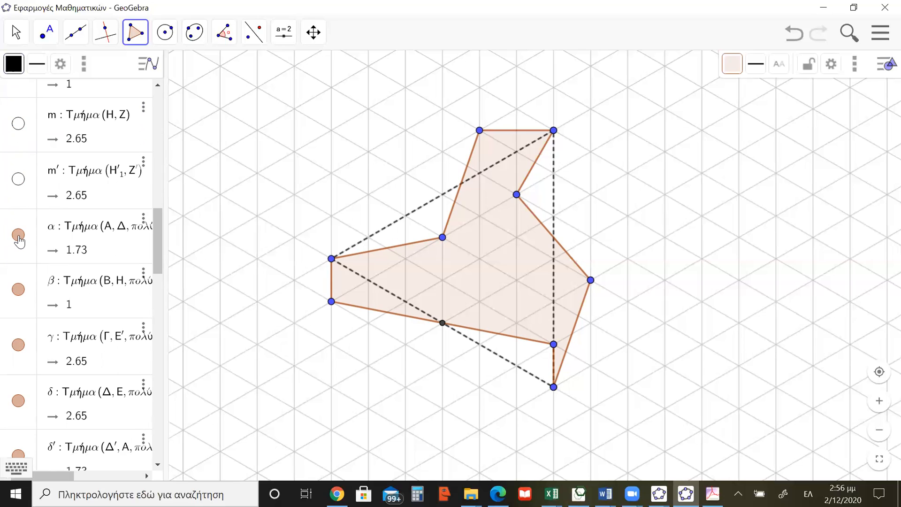
Hide the polygon's edge segments α, β, γ and δ
click(18, 235)
click(19, 290)
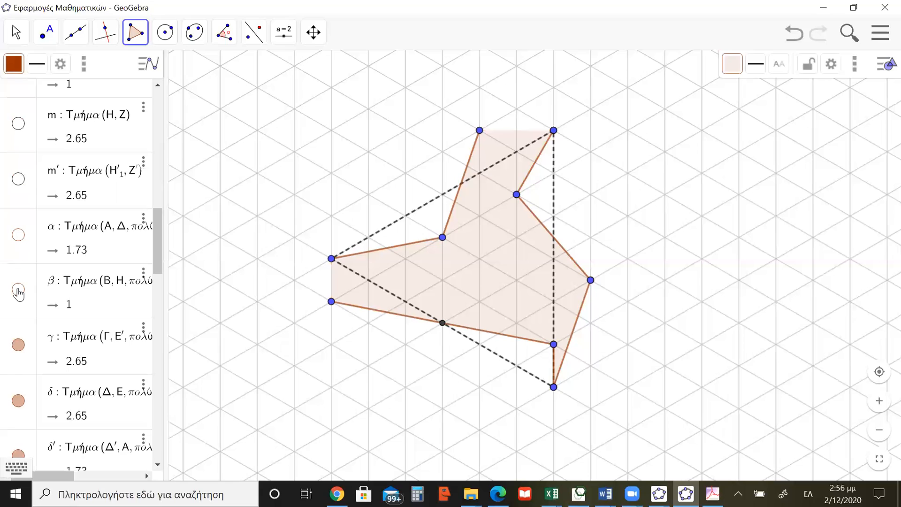
click(19, 345)
click(19, 403)
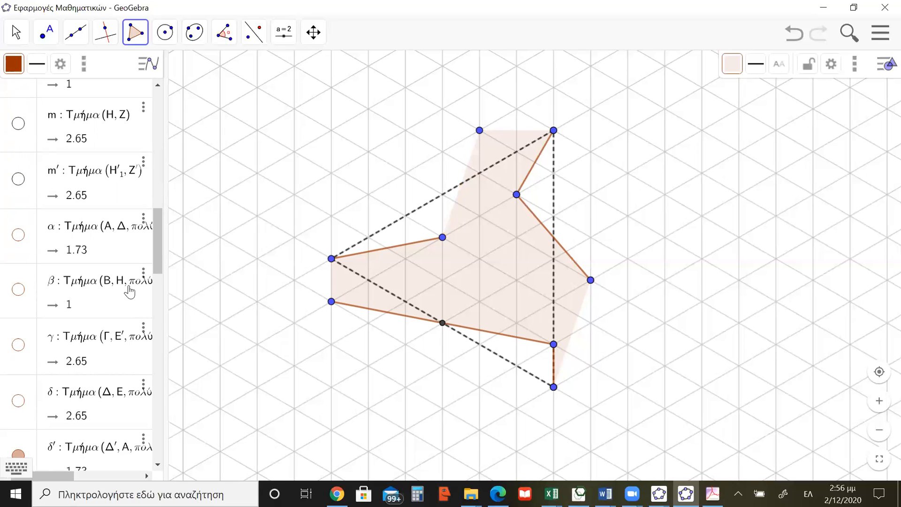
Hide the polygon's remaining edge segments δ′, ε, ε′, η and η′
click(158, 265)
drag(158, 265, 161, 303)
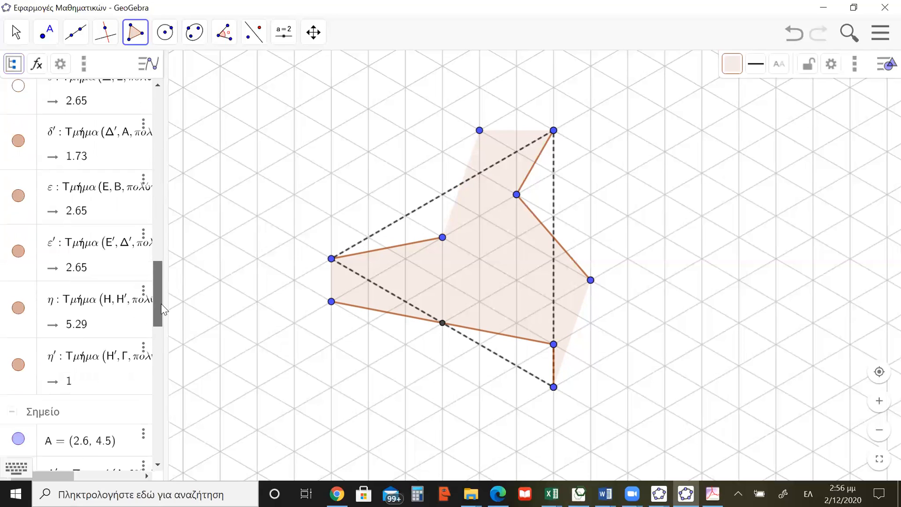
click(18, 136)
click(19, 190)
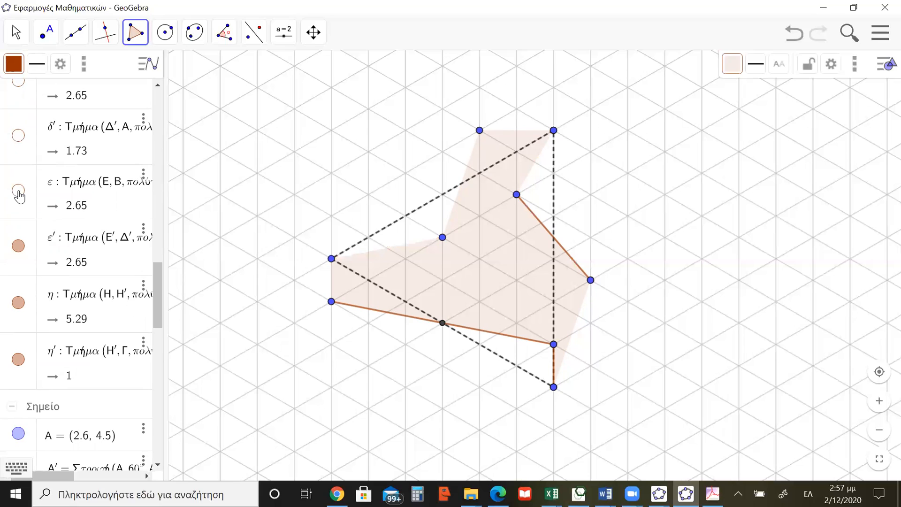
click(19, 245)
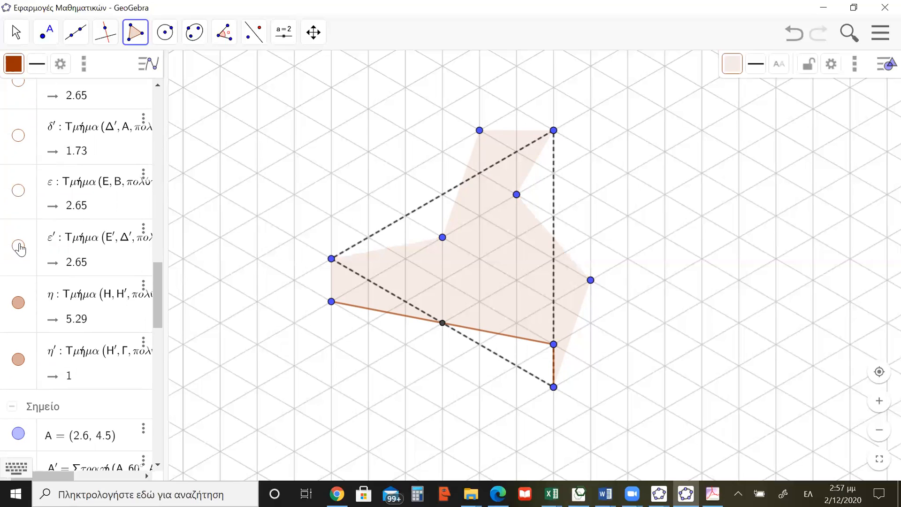
click(18, 302)
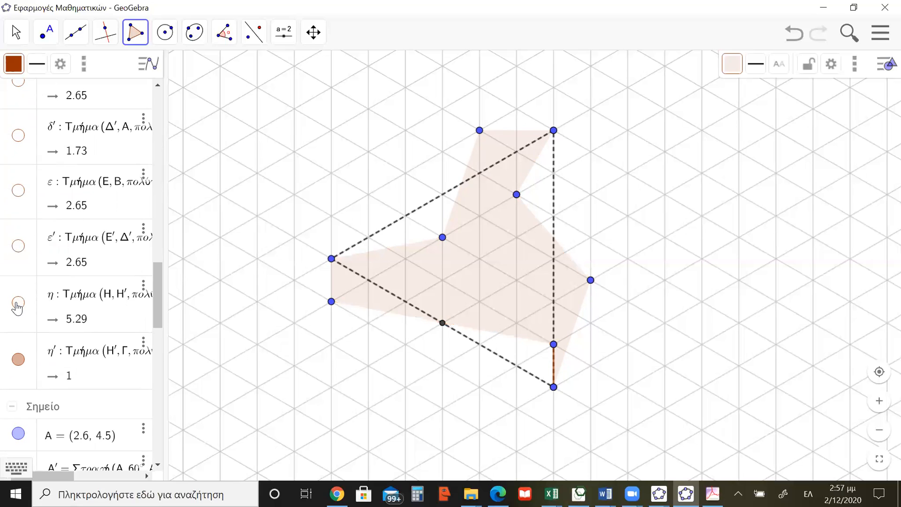
click(18, 359)
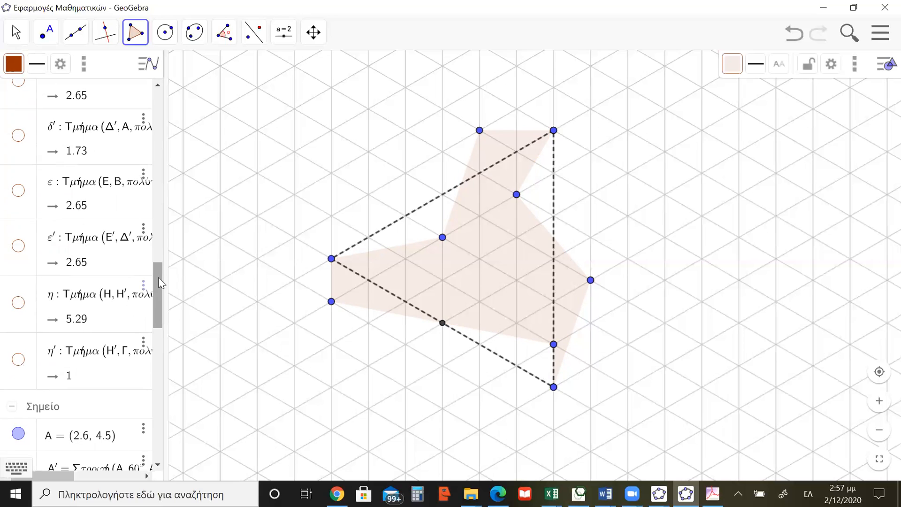
Try to hide the rotated point A′ that overlaps A, and undo the recent changes
drag(159, 295, 160, 330)
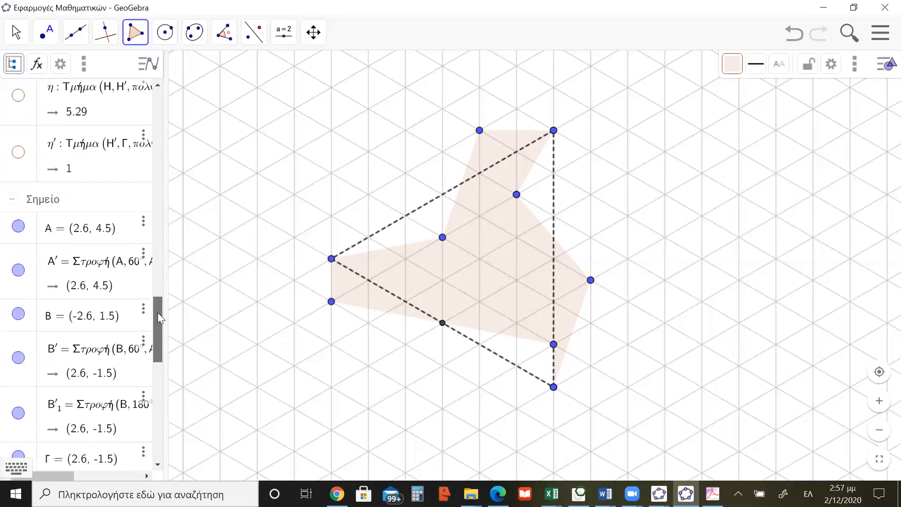
scroll(159, 334, down, 3)
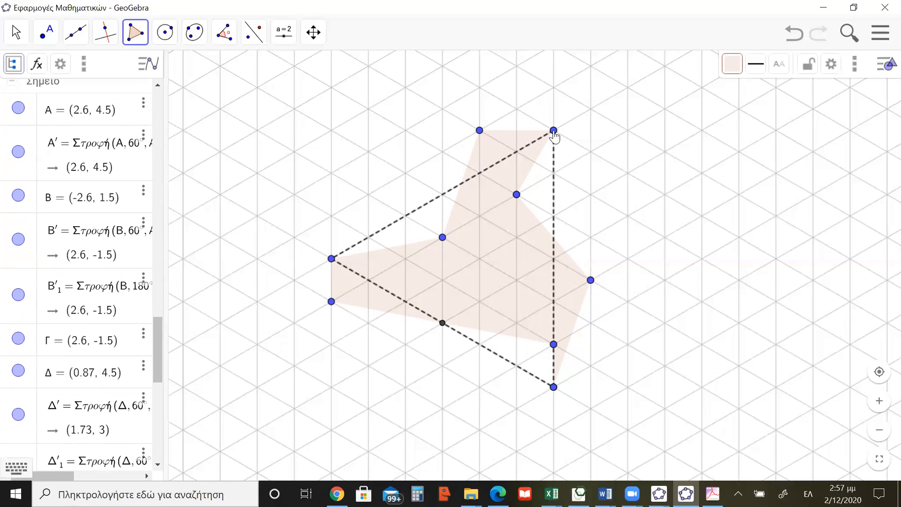
click(19, 152)
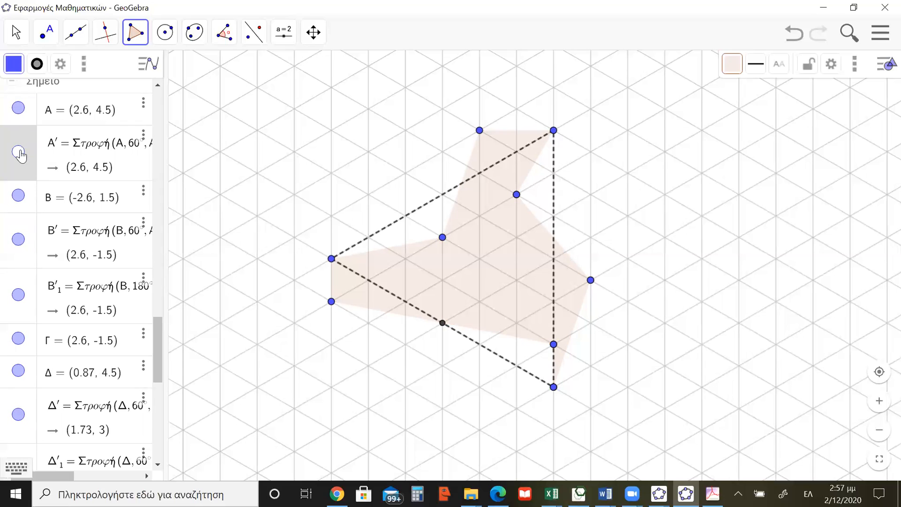
click(554, 130)
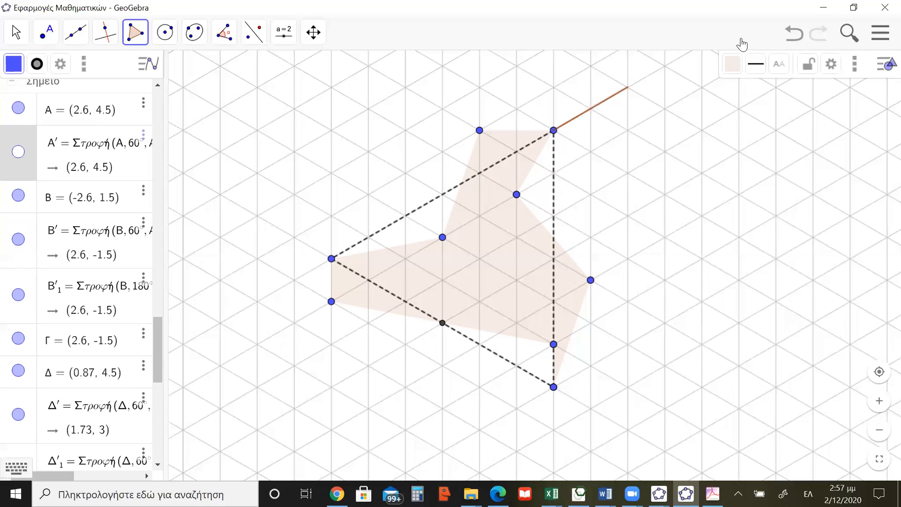
click(794, 34)
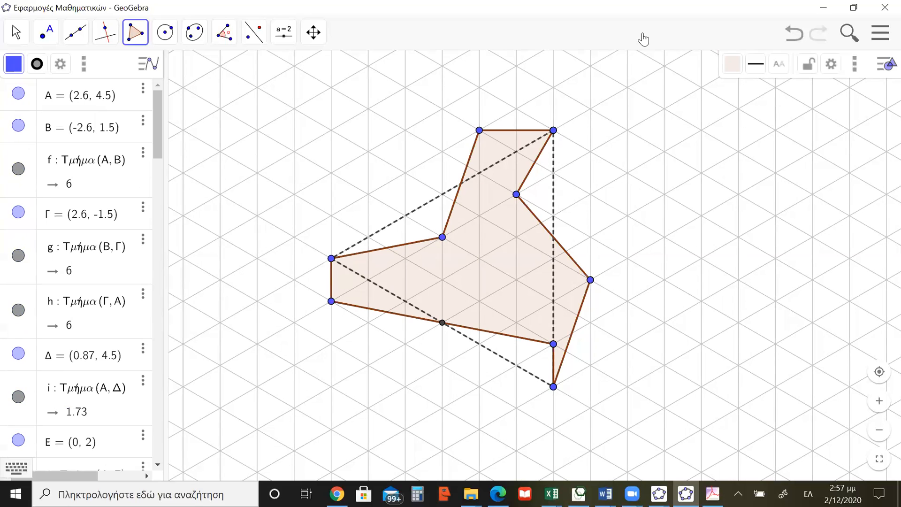
Activate the Move tool and sort the algebra list by object type (Τύπος Αντικειμένου)
click(20, 37)
click(21, 41)
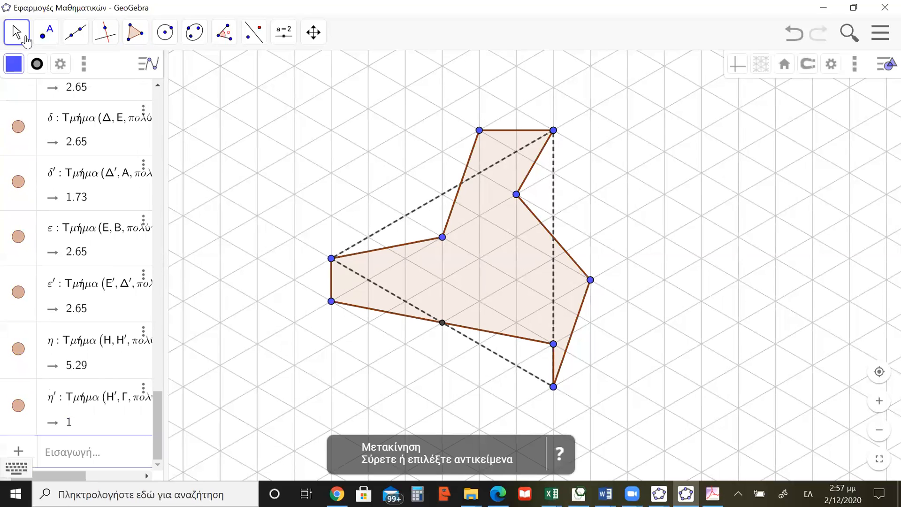
scroll(157, 193, up, 1)
scroll(159, 193, up, 5)
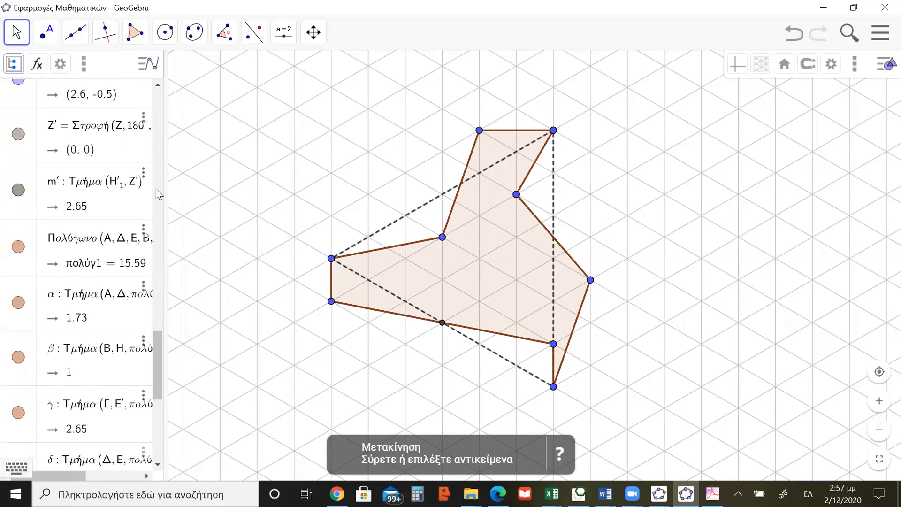
click(9, 73)
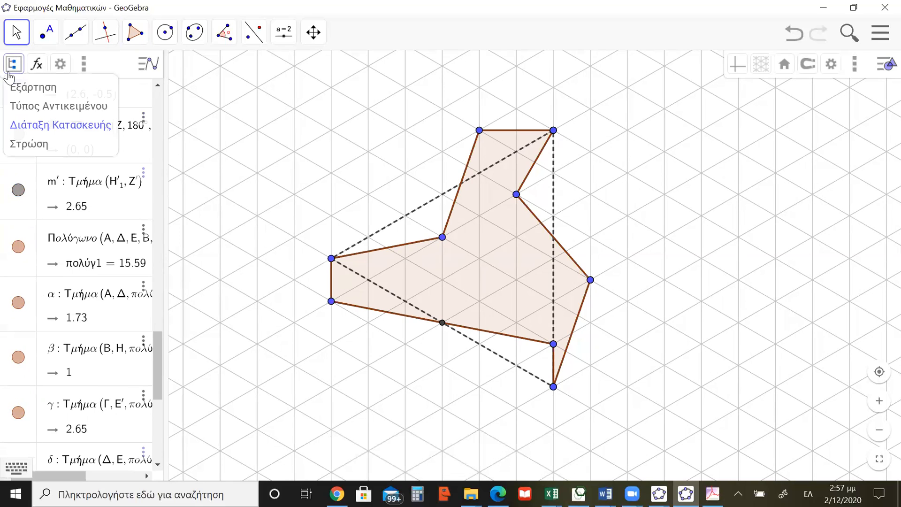
click(38, 106)
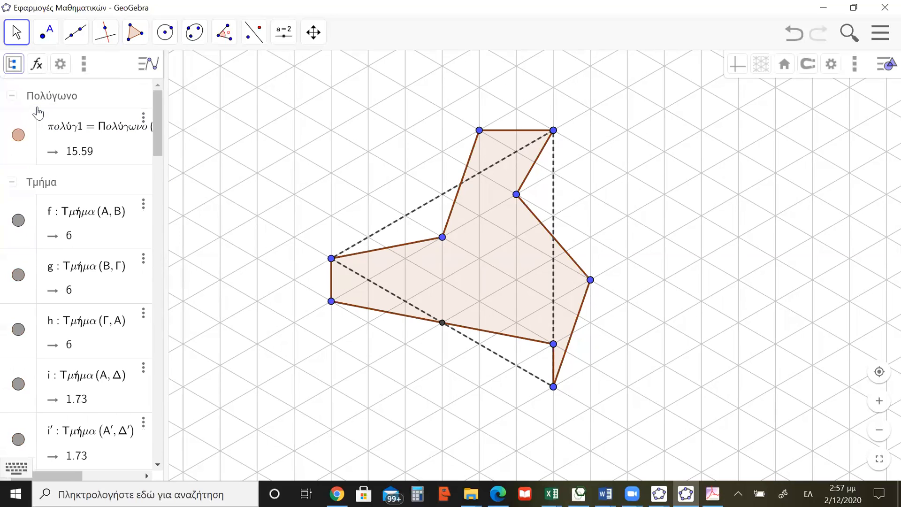
Hide the dashed triangle sides f, g and h and the original segments i and i′
click(158, 135)
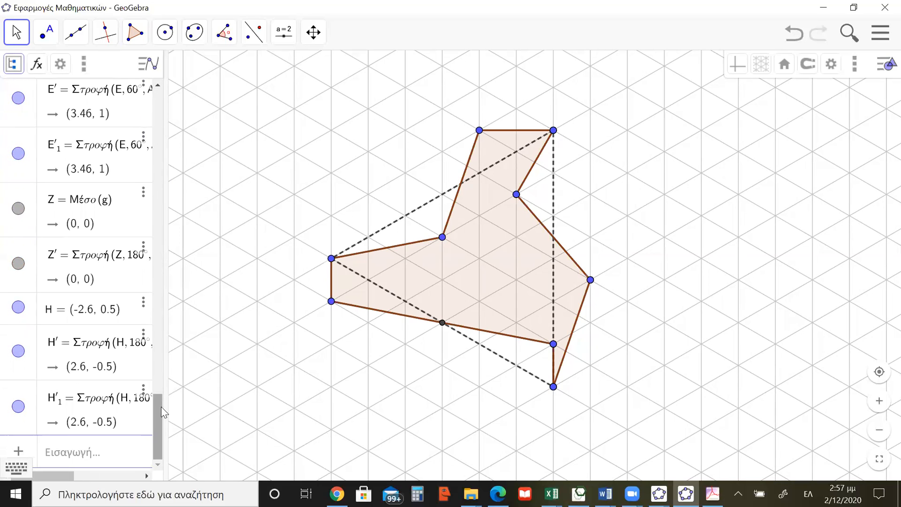
click(159, 212)
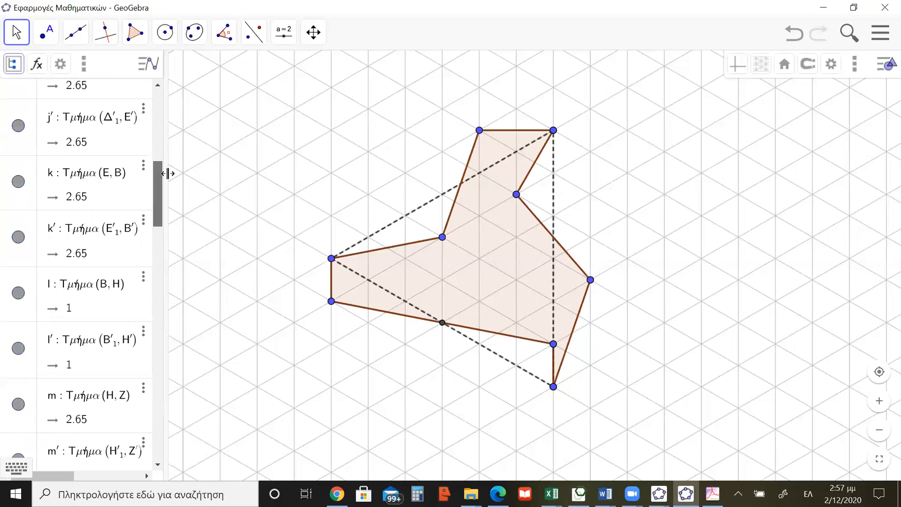
scroll(158, 203, up, 10)
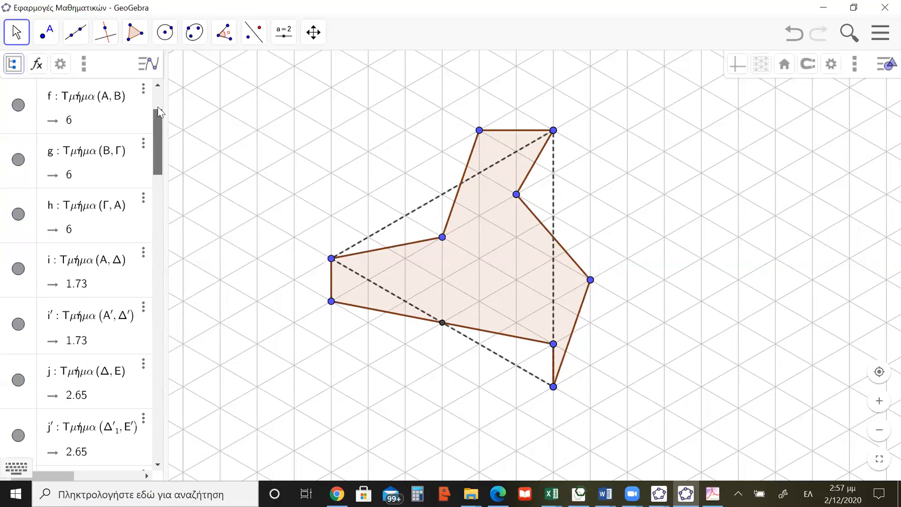
click(18, 220)
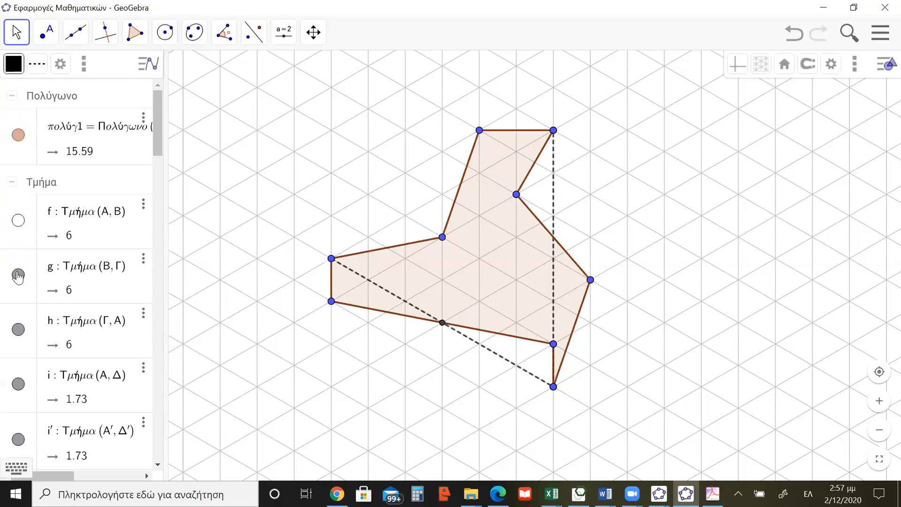
click(17, 275)
click(18, 329)
click(18, 383)
click(18, 439)
Hide the original black segments j, j′ and k
scroll(20, 440, down, 3)
scroll(21, 440, down, 3)
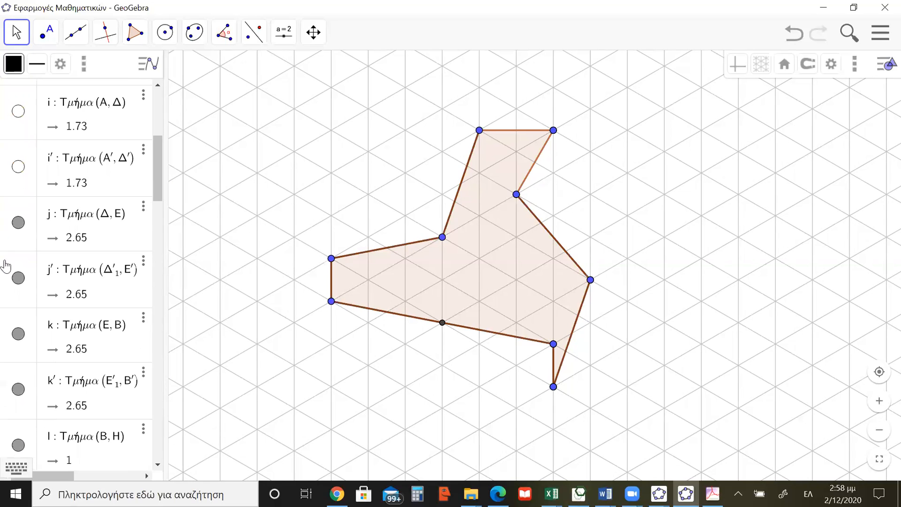
click(17, 212)
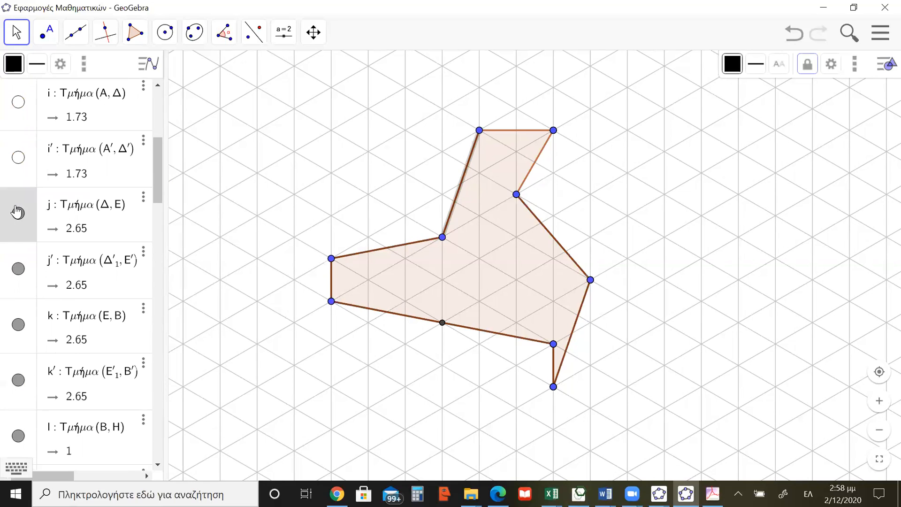
click(16, 274)
click(17, 323)
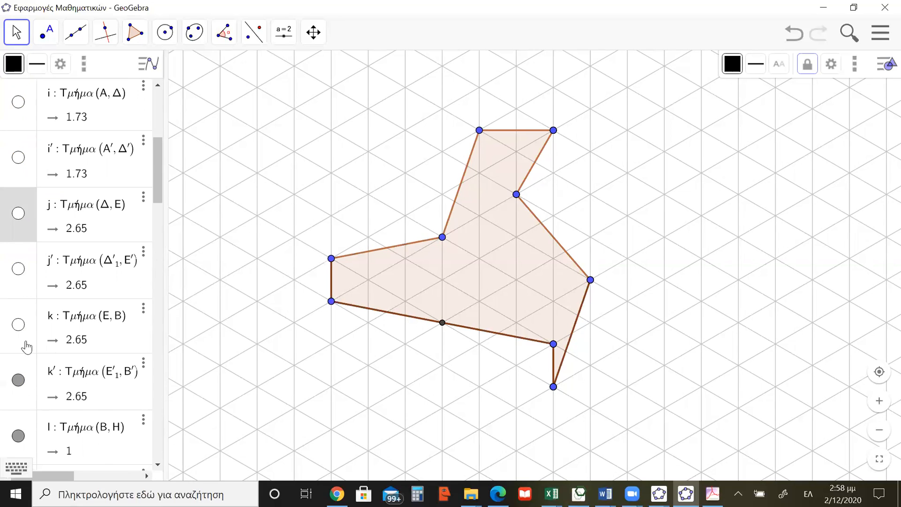
Hide the remaining original black segments k′, l, l′, m and m′
scroll(20, 350, down, 1)
scroll(21, 293, down, 2)
click(21, 262)
click(18, 314)
click(18, 371)
click(18, 424)
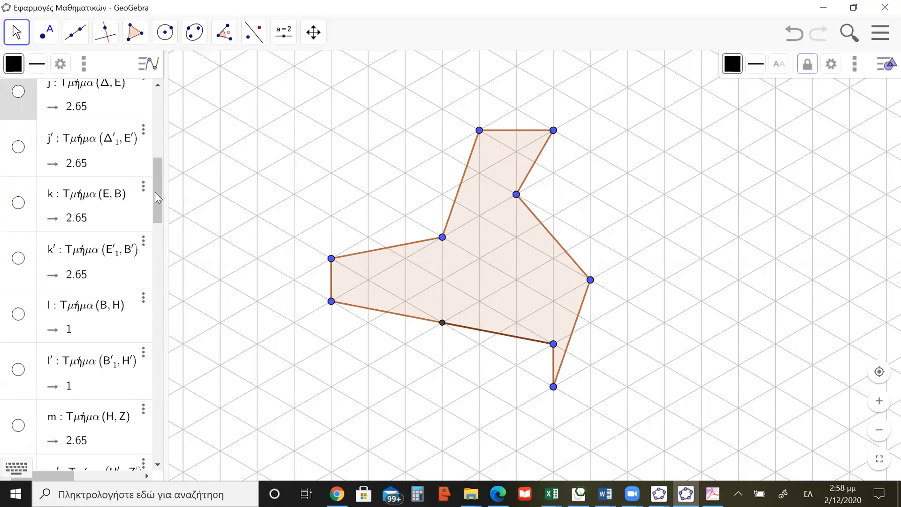
drag(157, 192, 160, 247)
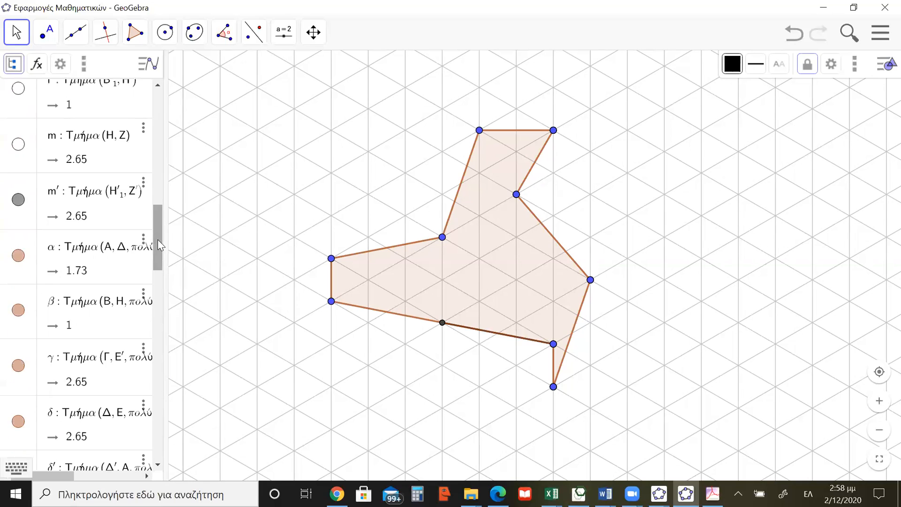
click(19, 204)
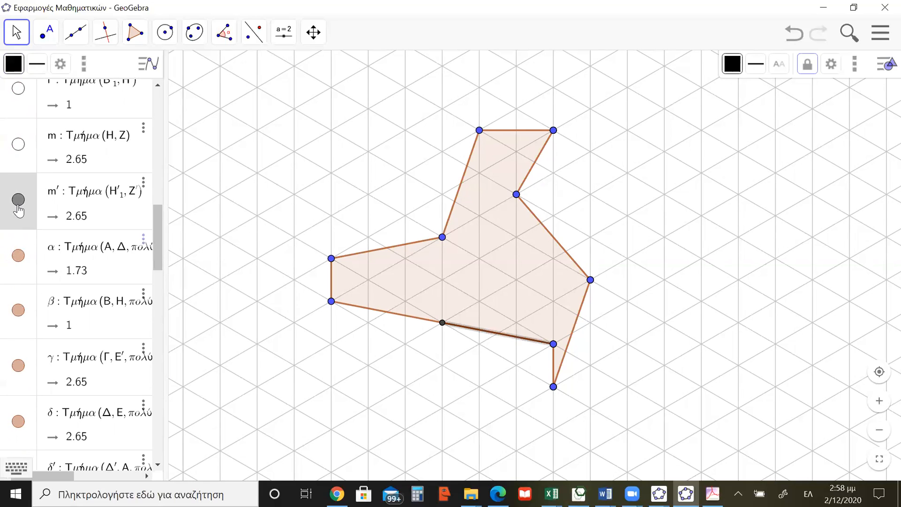
click(19, 201)
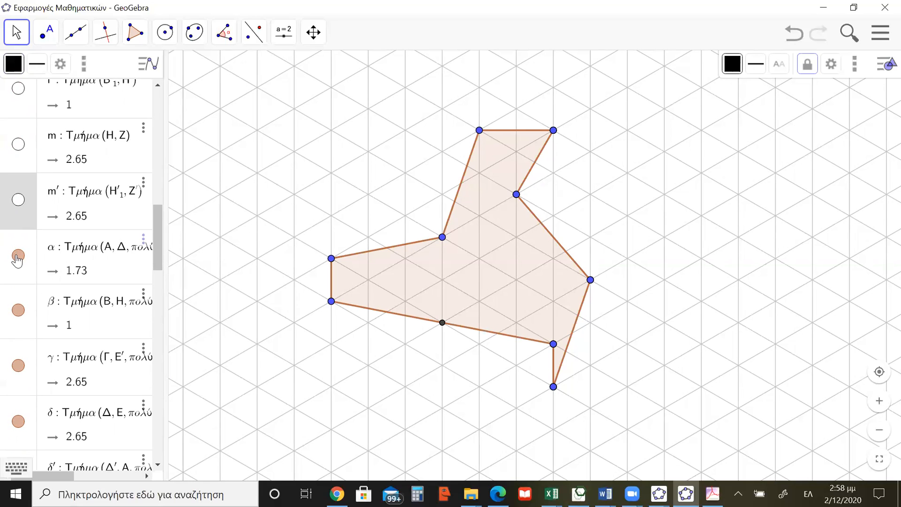
Hide the polygon's edge segments α, β and γ
click(18, 255)
click(18, 310)
click(18, 365)
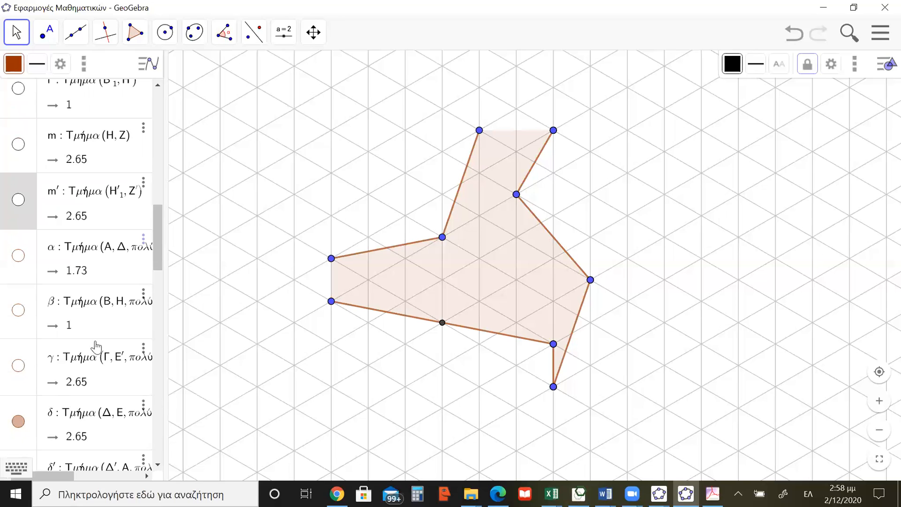
Select the polygon's edge segments from δ through η′ together and hide them all at once
drag(158, 235, 156, 286)
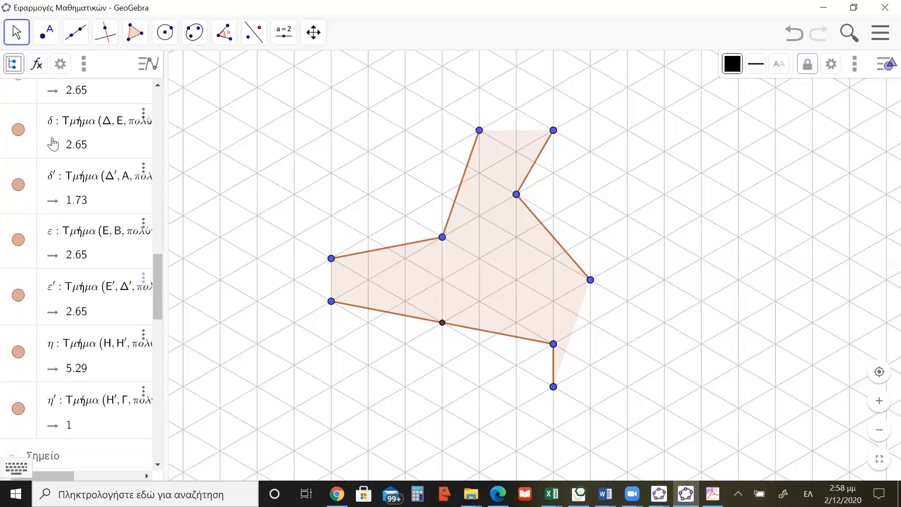
click(34, 149)
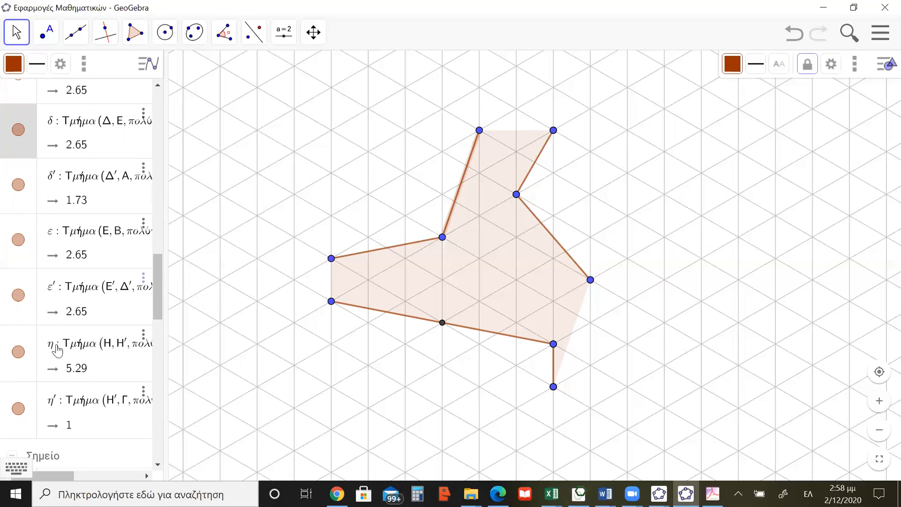
shift+click(32, 405)
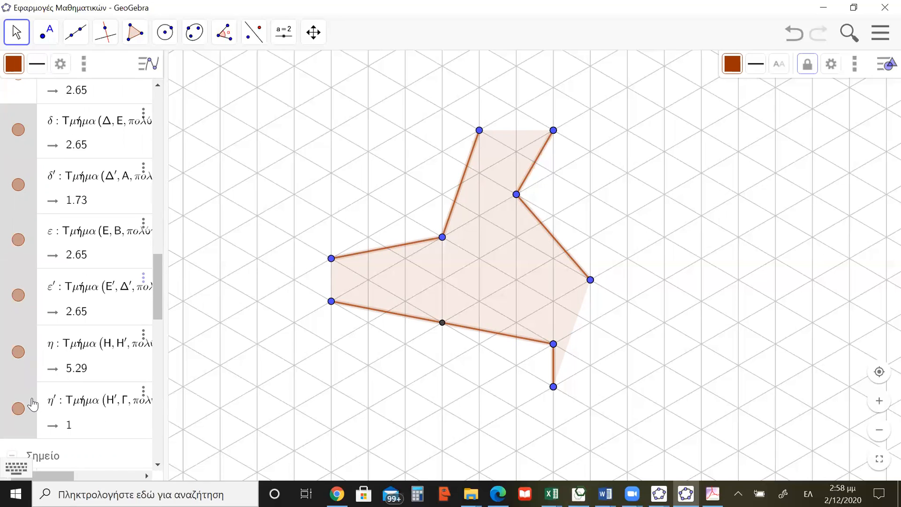
scroll(32, 404, down, 3)
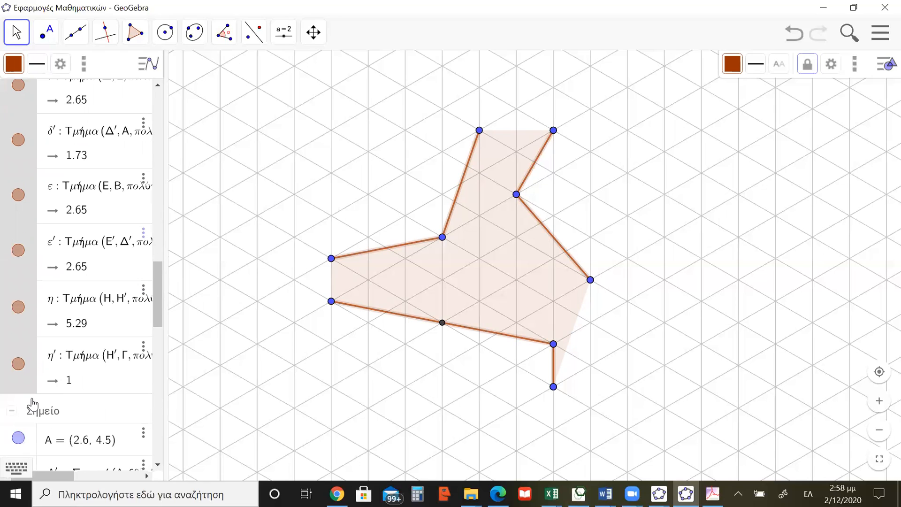
right_click(28, 356)
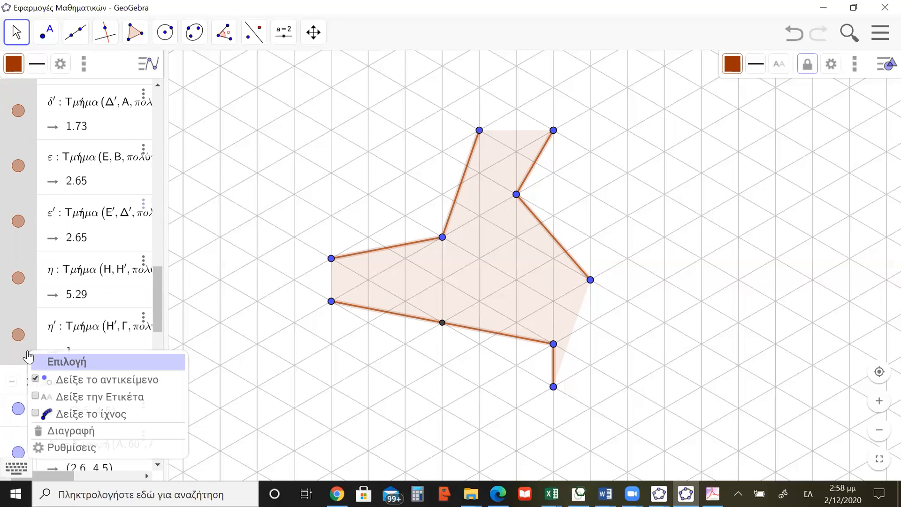
click(55, 379)
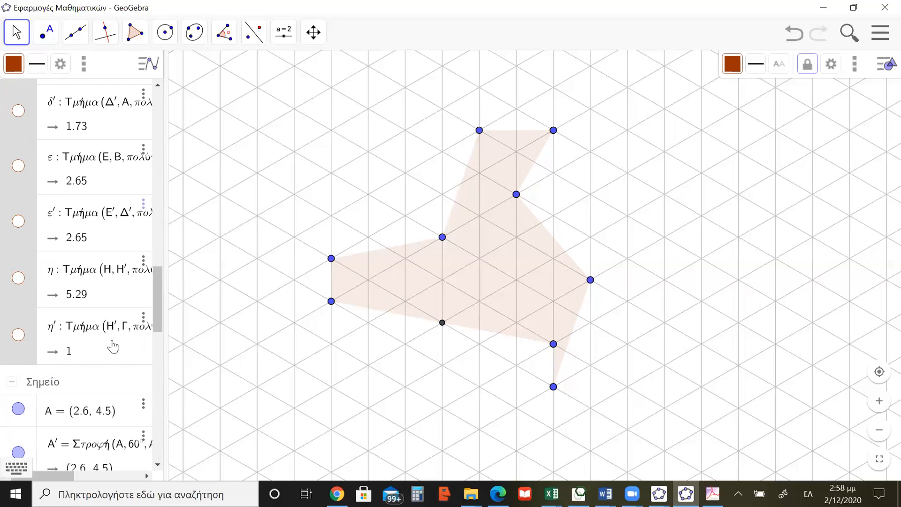
Hide the rotated point A′ that coincides with point A at the tile's upper corner
drag(156, 295, 155, 328)
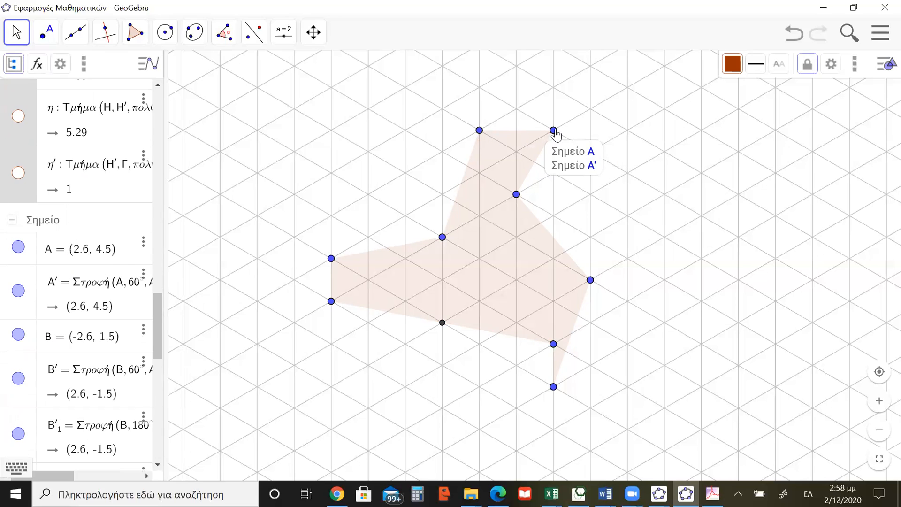
click(19, 292)
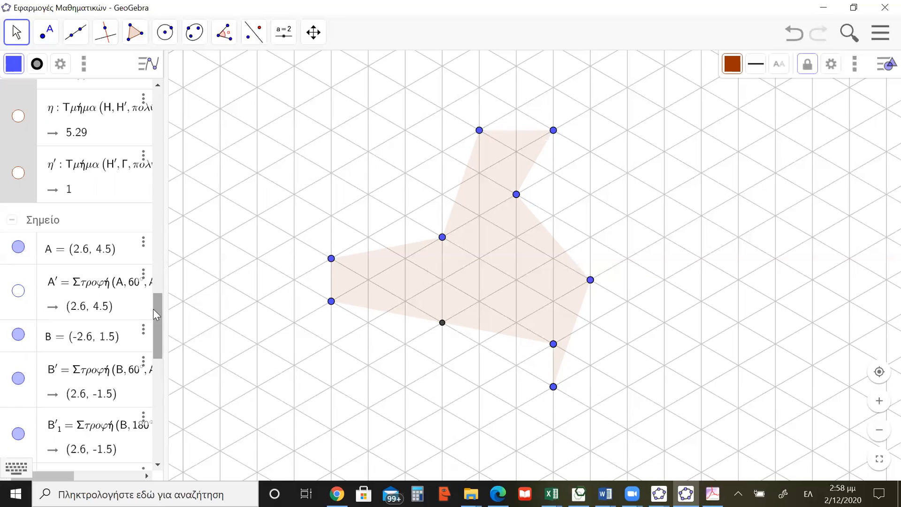
drag(154, 318, 154, 117)
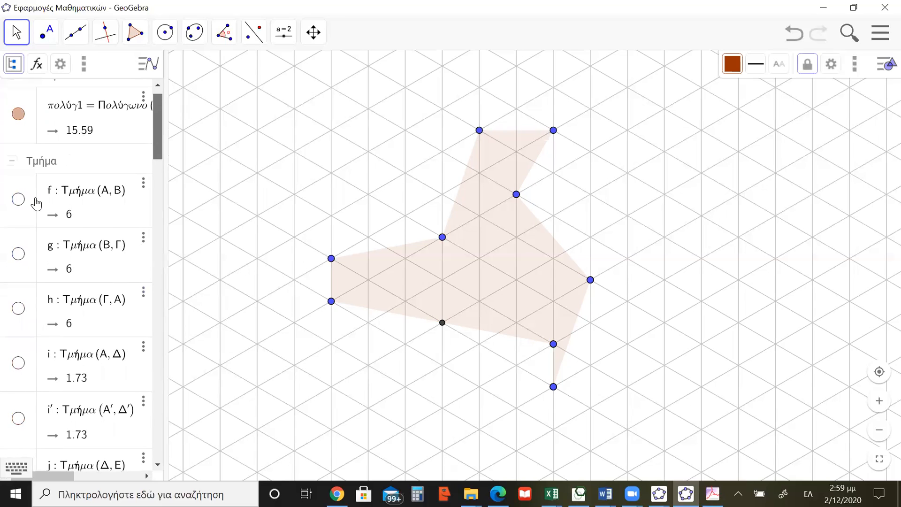
Show the original triangle's dashed sides f, g and h again
click(16, 201)
click(17, 253)
click(18, 308)
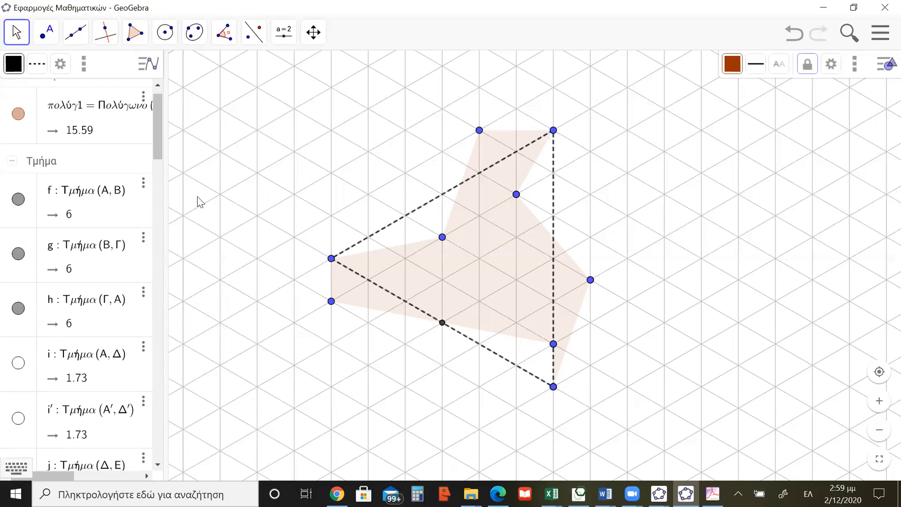
Hide the rotated points B′ and B′₁ that coincide with point Γ at the triangle's lower corner
scroll(160, 197, down, 5)
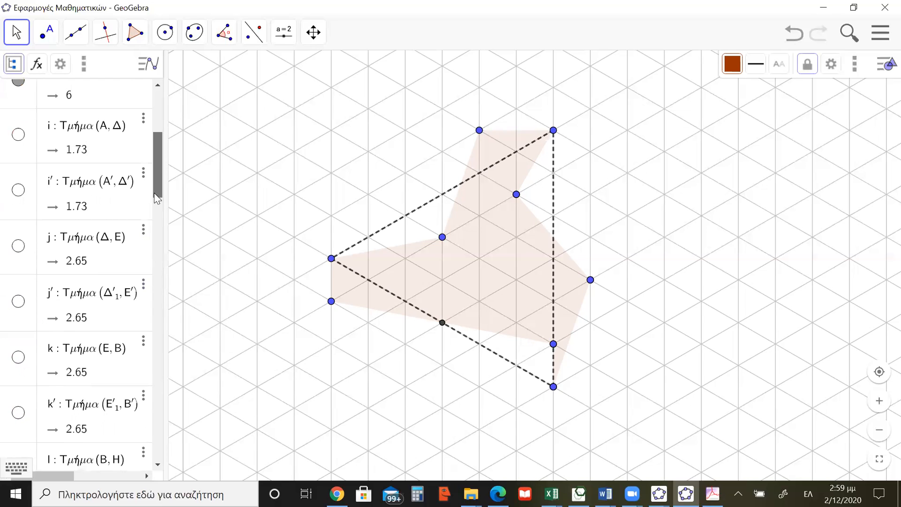
scroll(161, 258, down, 9)
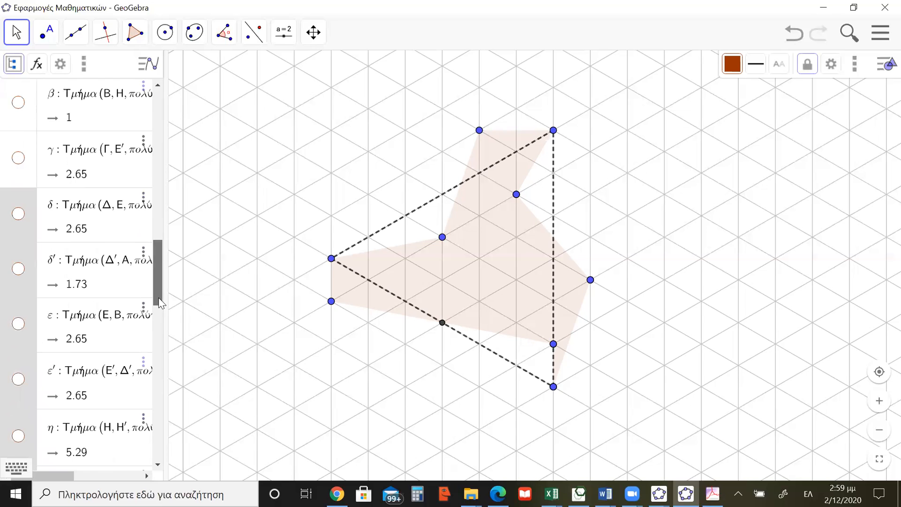
scroll(161, 347, down, 8)
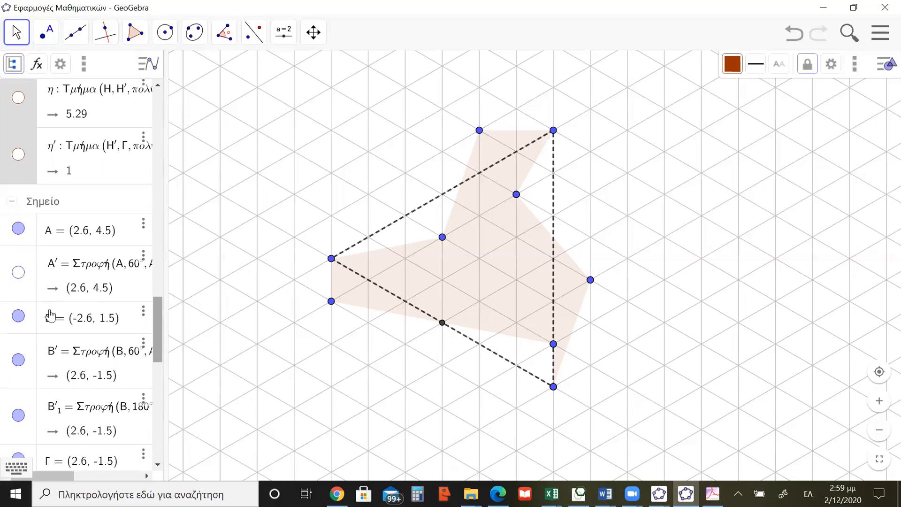
click(24, 299)
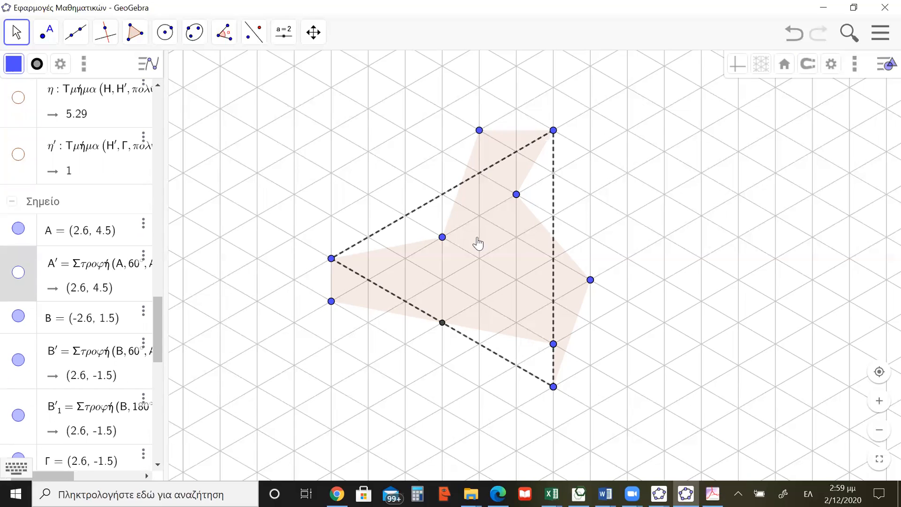
mouse_move(332, 262)
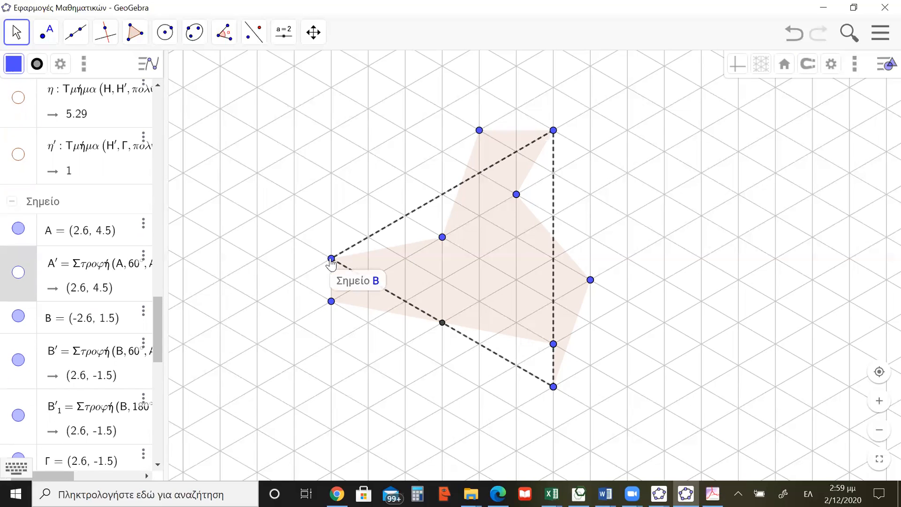
mouse_move(553, 390)
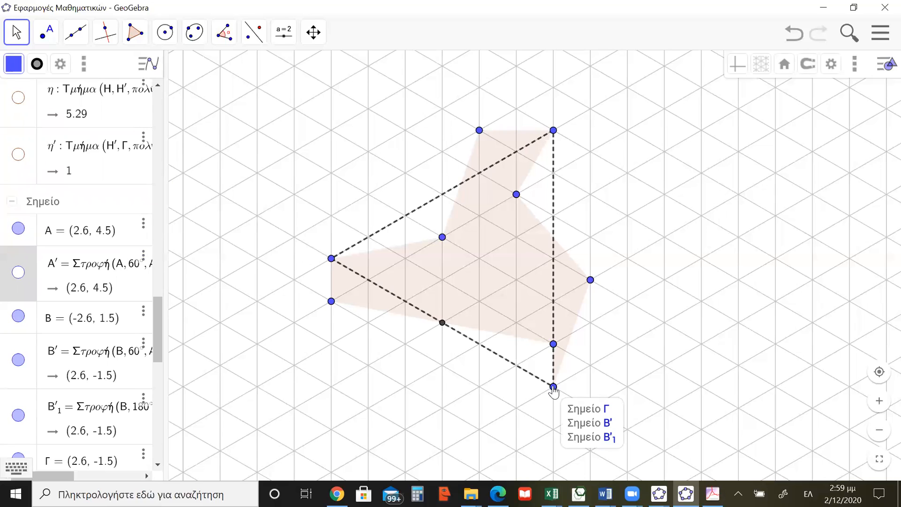
click(21, 358)
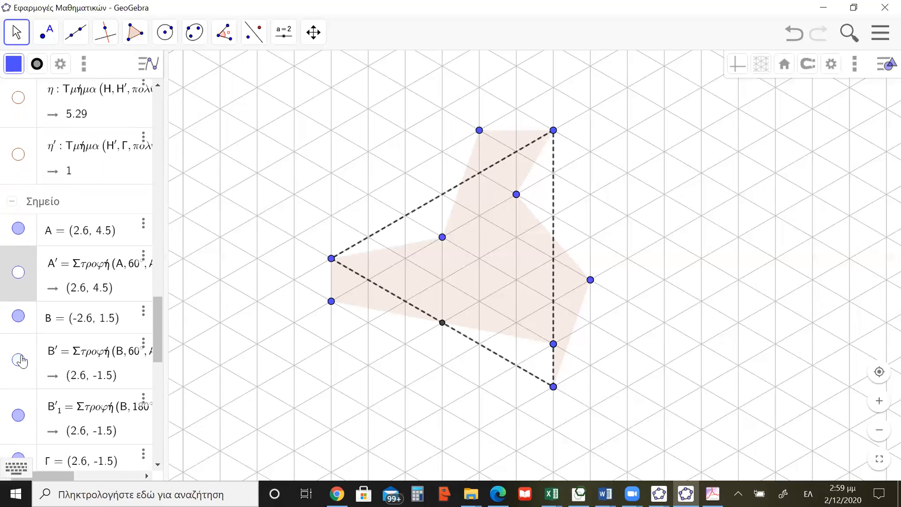
click(19, 414)
click(19, 416)
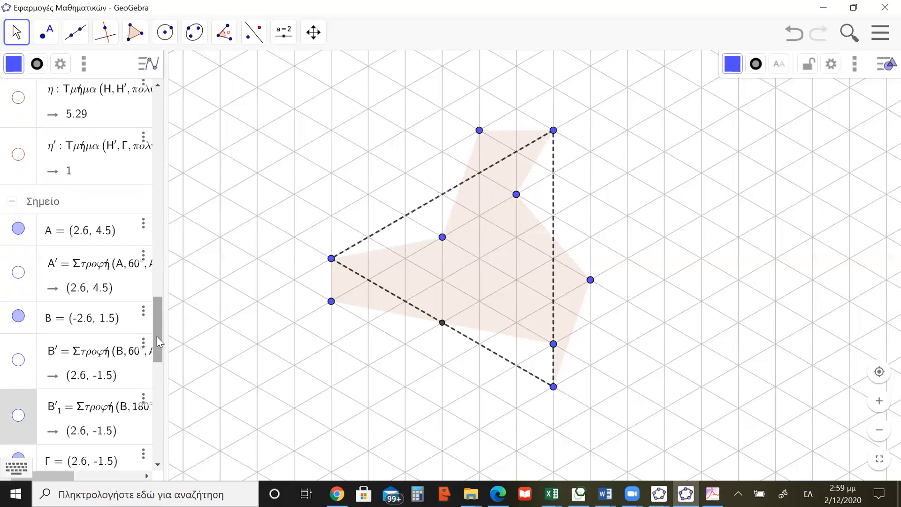
Select all points from Γ through H′₁ together and hide them at once
drag(158, 336, 159, 392)
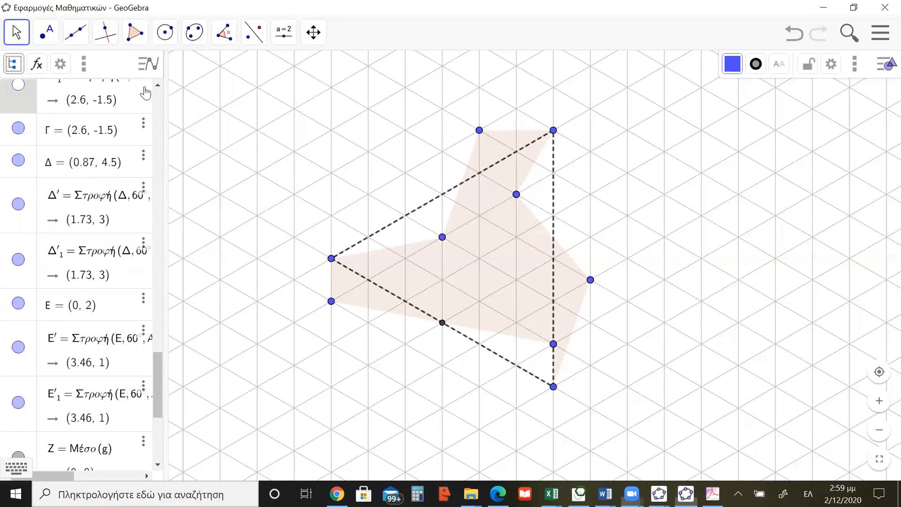
click(31, 141)
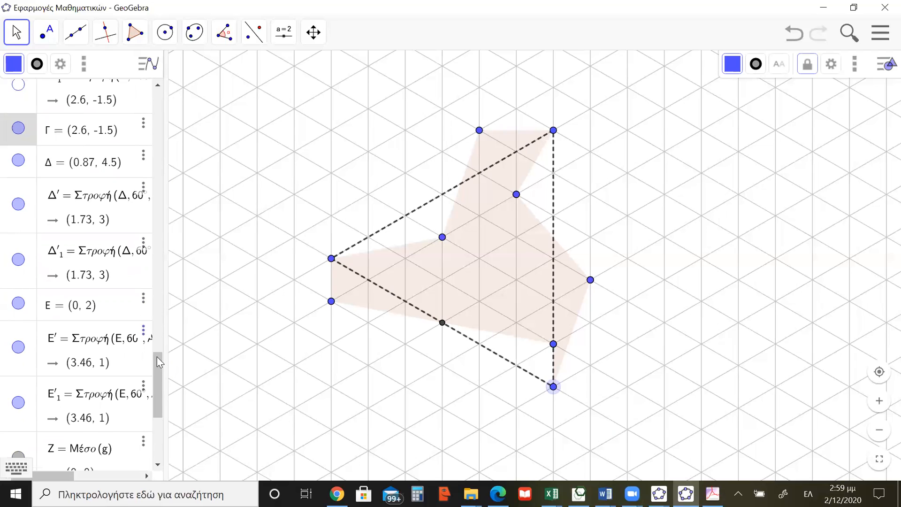
drag(160, 374, 157, 431)
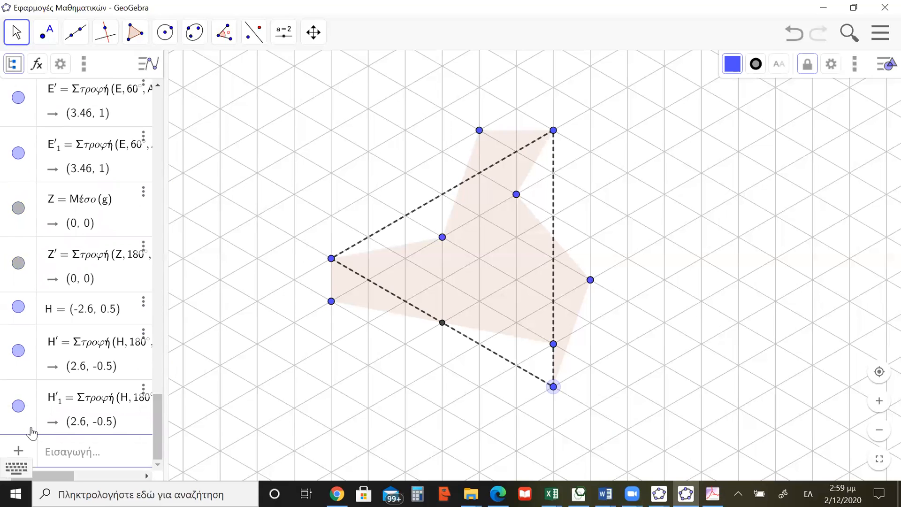
key(ctrl+a)
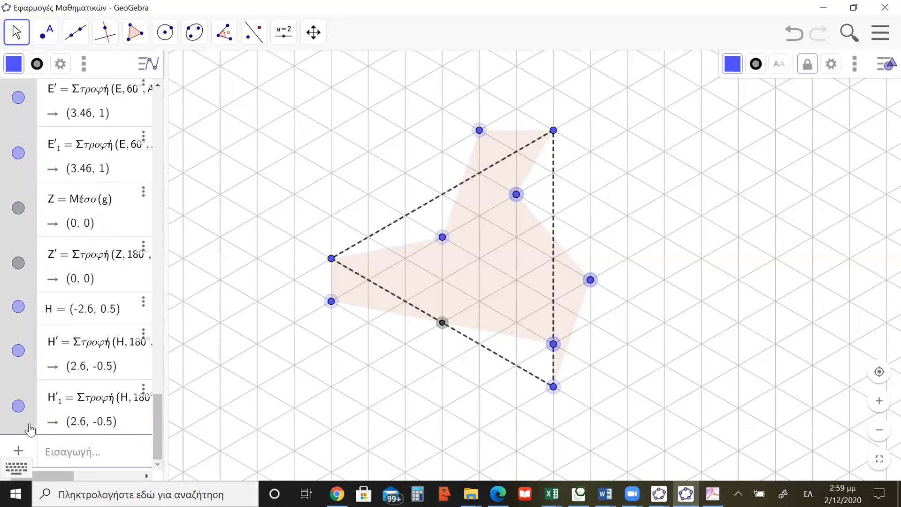
right_click(29, 423)
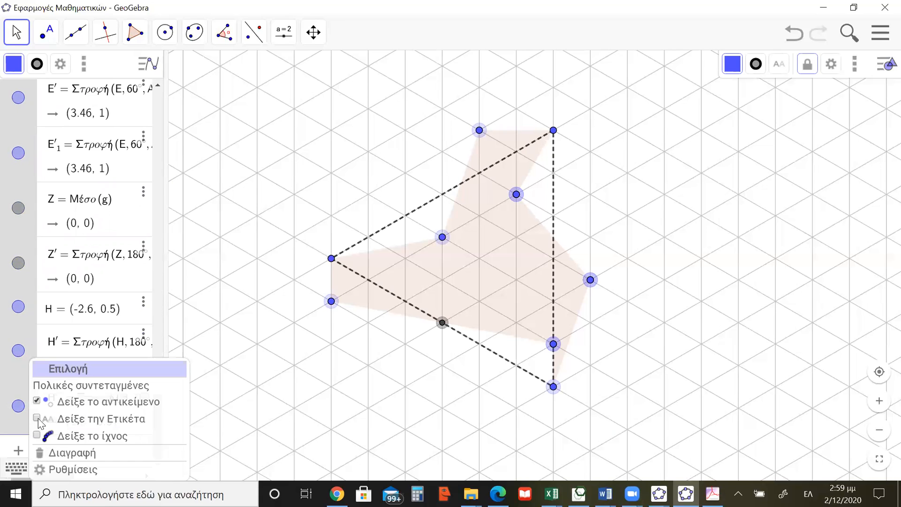
click(68, 407)
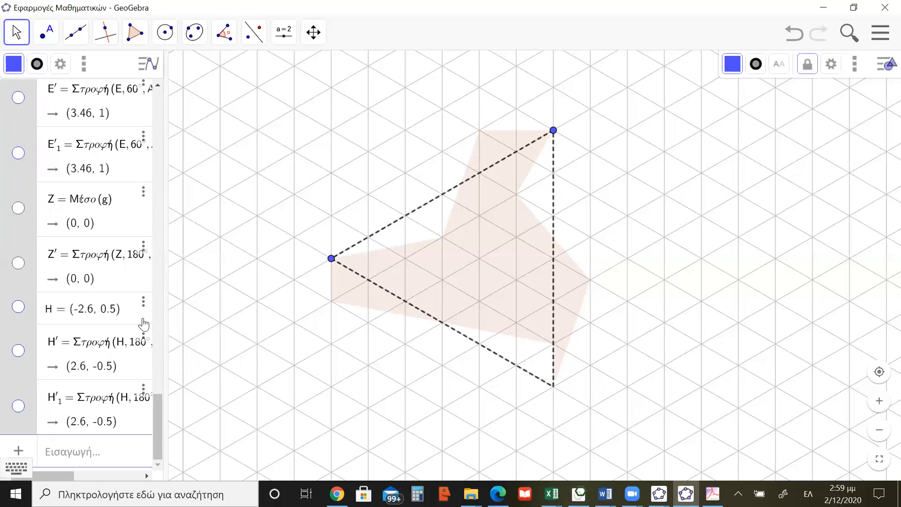
Show point Γ again at the triangle's lower corner and clear the selection
click(159, 297)
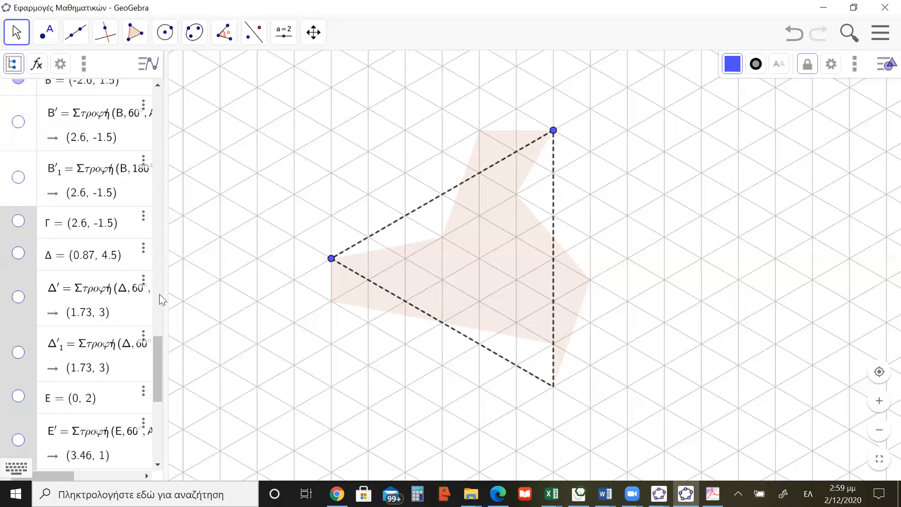
click(17, 221)
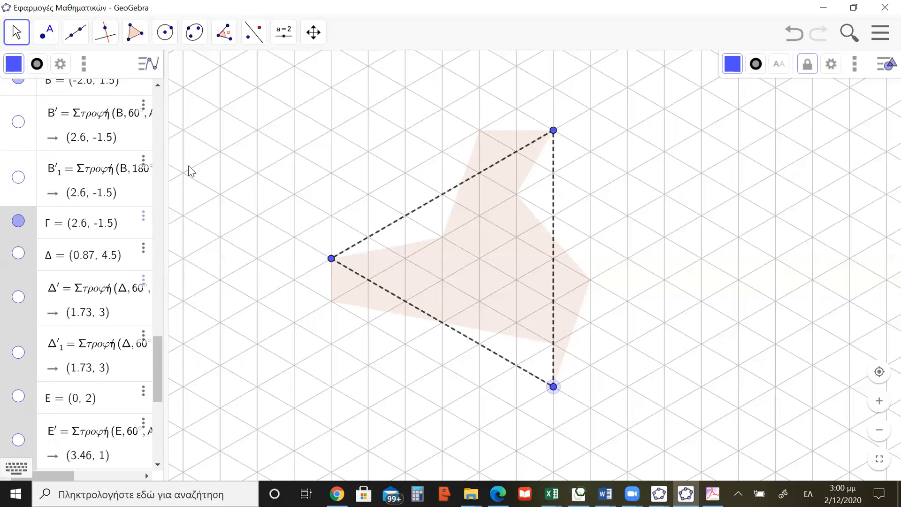
key(Escape)
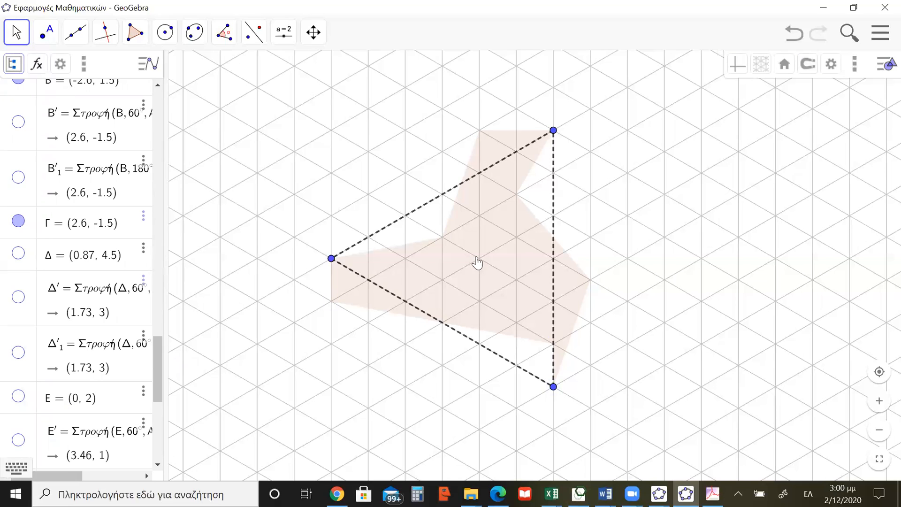
Set the brown polygon tile's fill opacity to 100 and deselect it
click(464, 249)
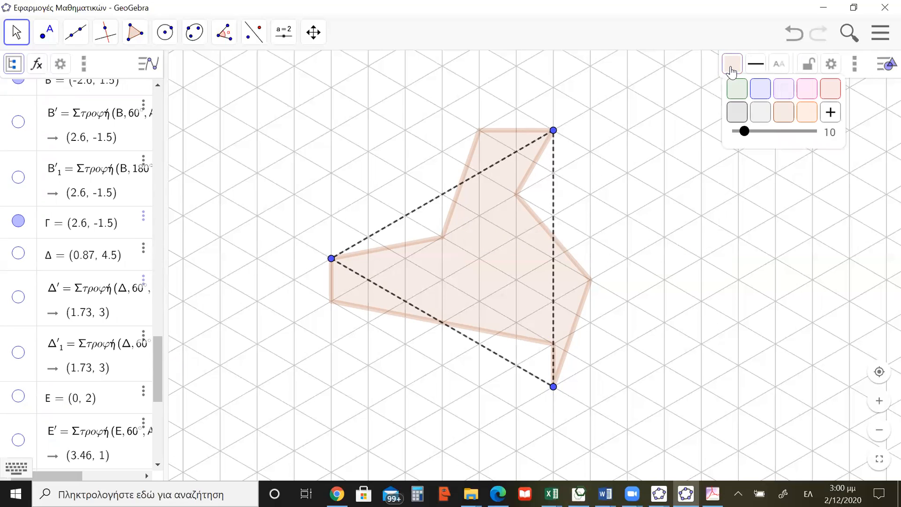
drag(744, 131, 748, 131)
drag(802, 142, 602, 243)
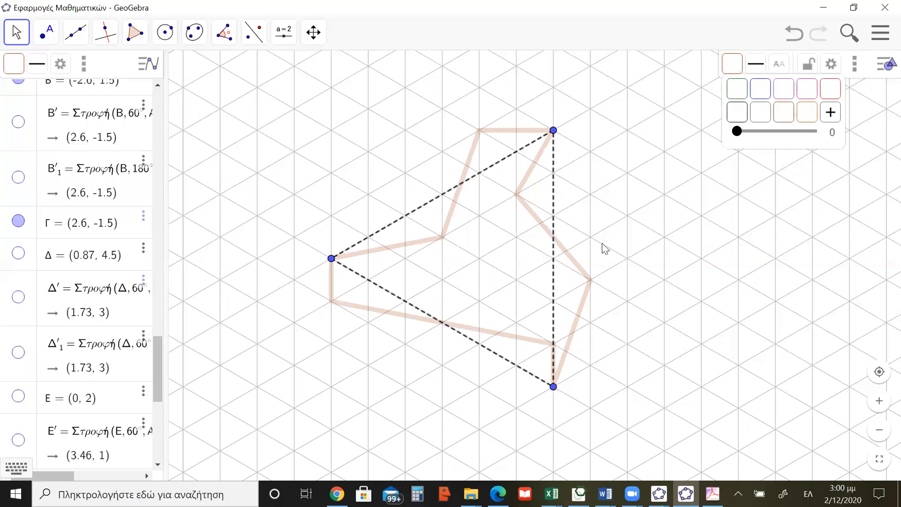
click(805, 131)
drag(806, 133, 820, 133)
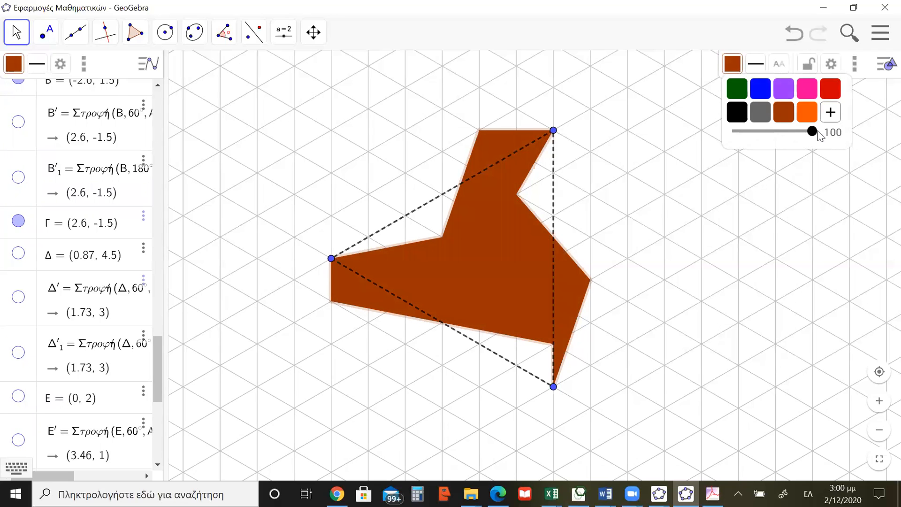
click(671, 205)
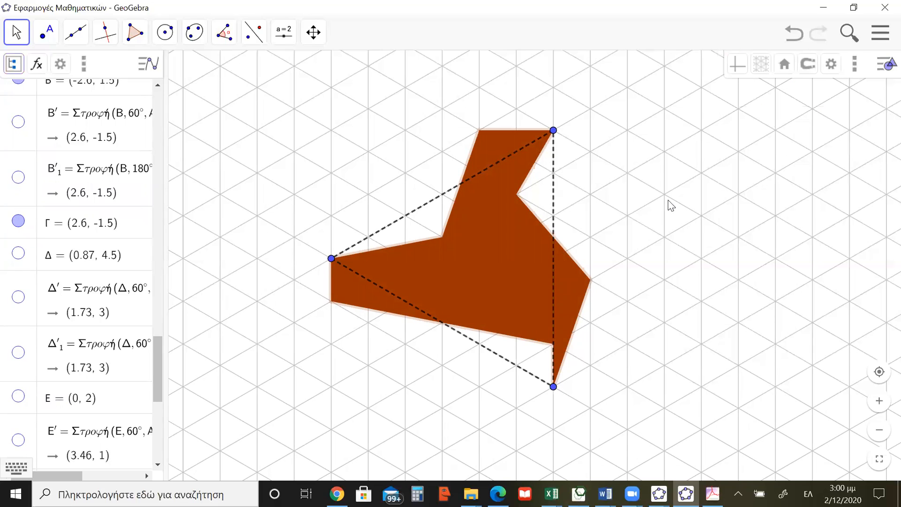